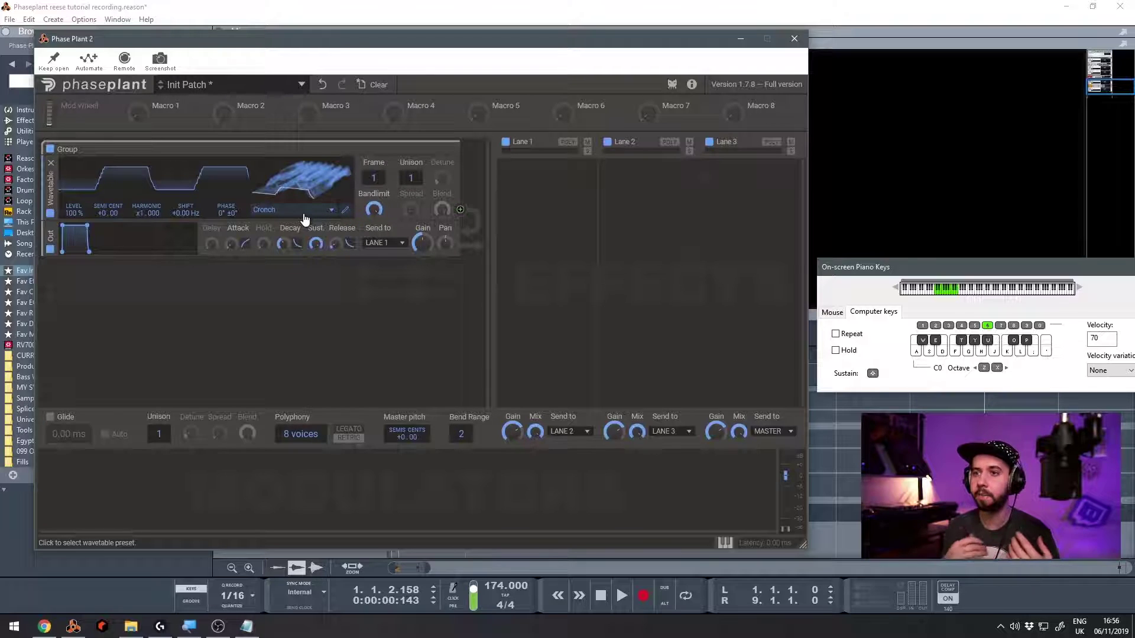
# Step: Sweep the Frame value of the Cronch wavetable to preview its shapes, with the on-screen piano moved over
pyautogui.moveTo(944, 268); pyautogui.dragTo(843, 258)
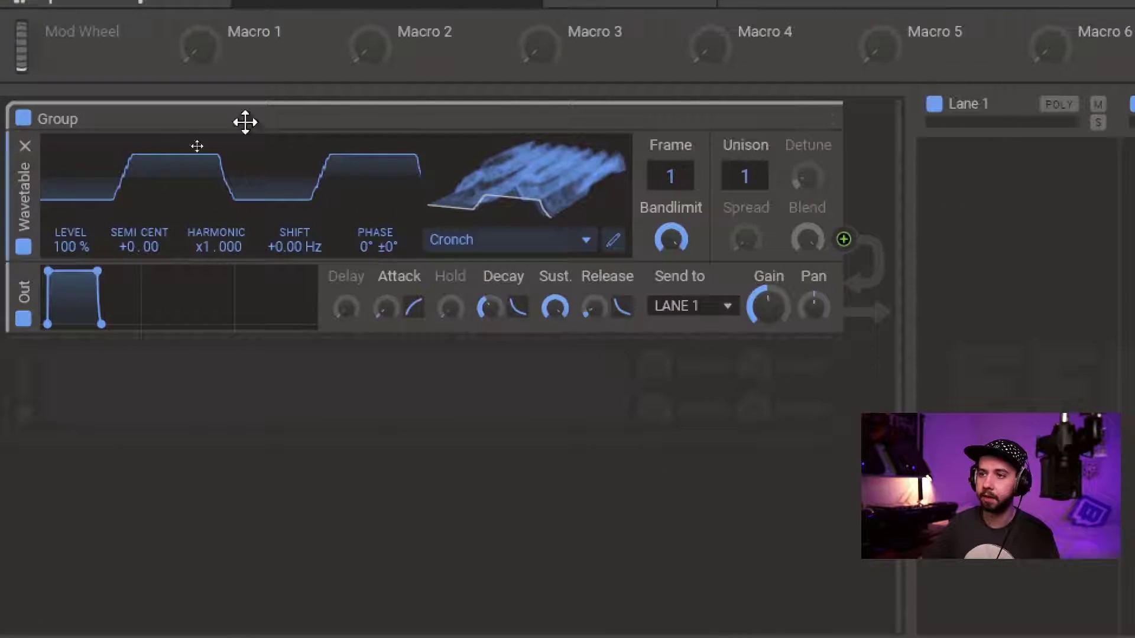
pyautogui.moveTo(678, 180); pyautogui.dragTo(670, 225)
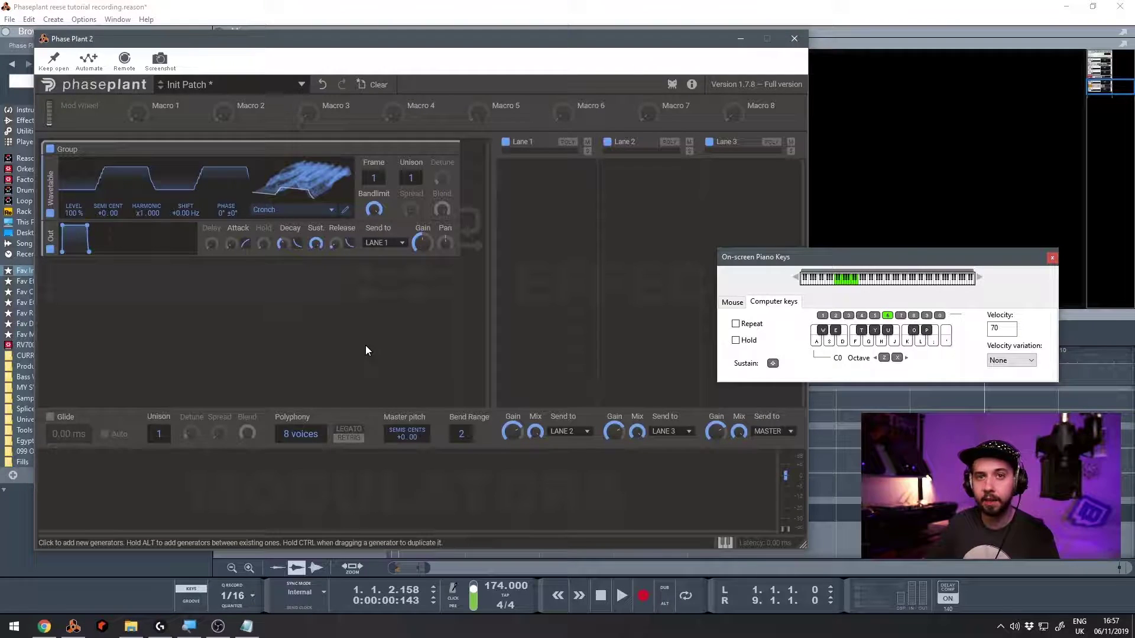
# Step: Add an envelope modulator and assign it to the Frame value of the Cronch wavetable
pyautogui.click(111, 492)
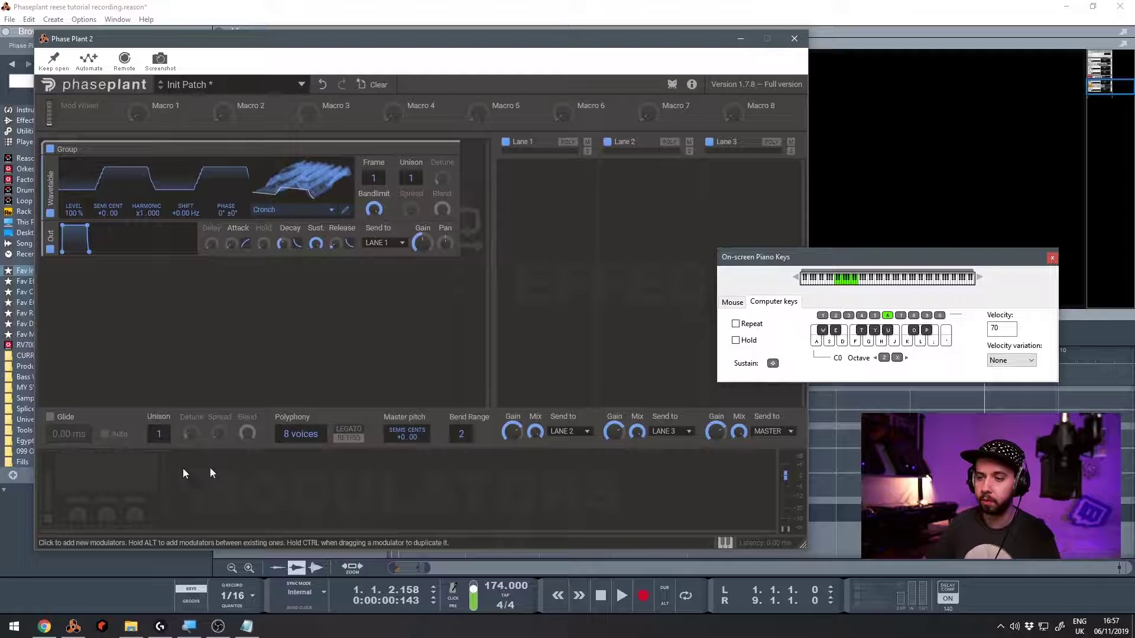
pyautogui.click(120, 488)
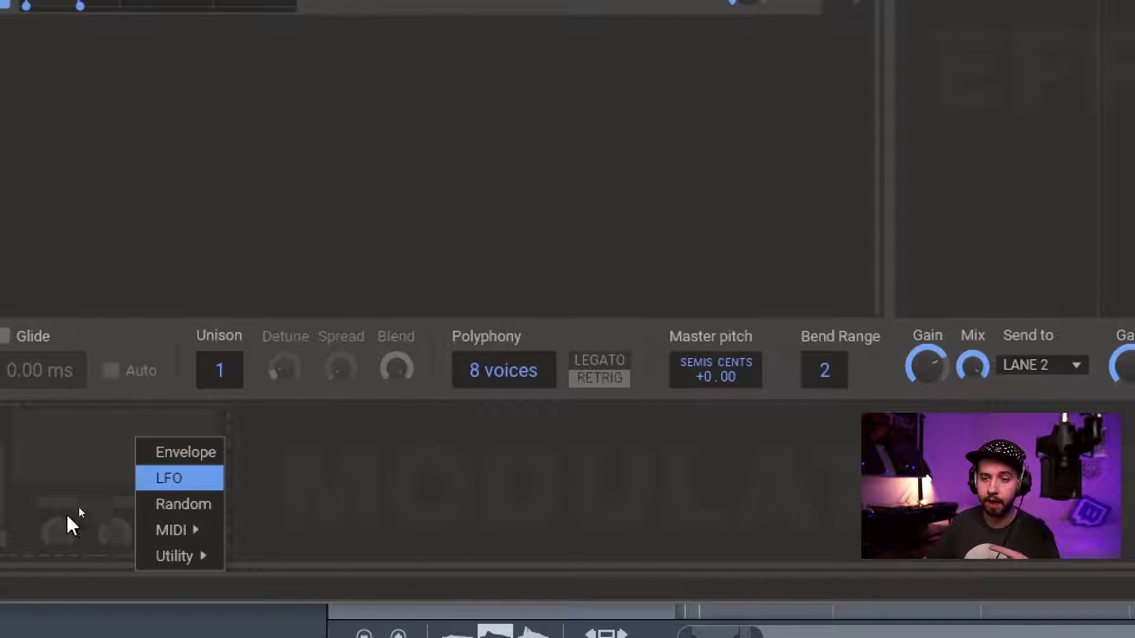
pyautogui.click(142, 475)
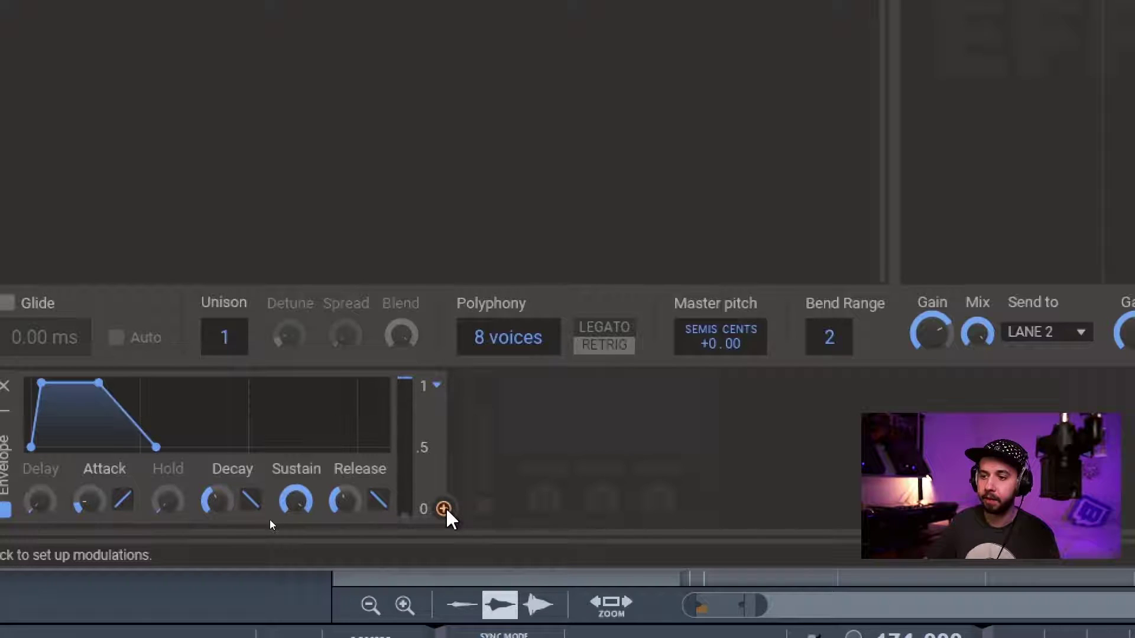
pyautogui.moveTo(444, 510); pyautogui.dragTo(286, 63)
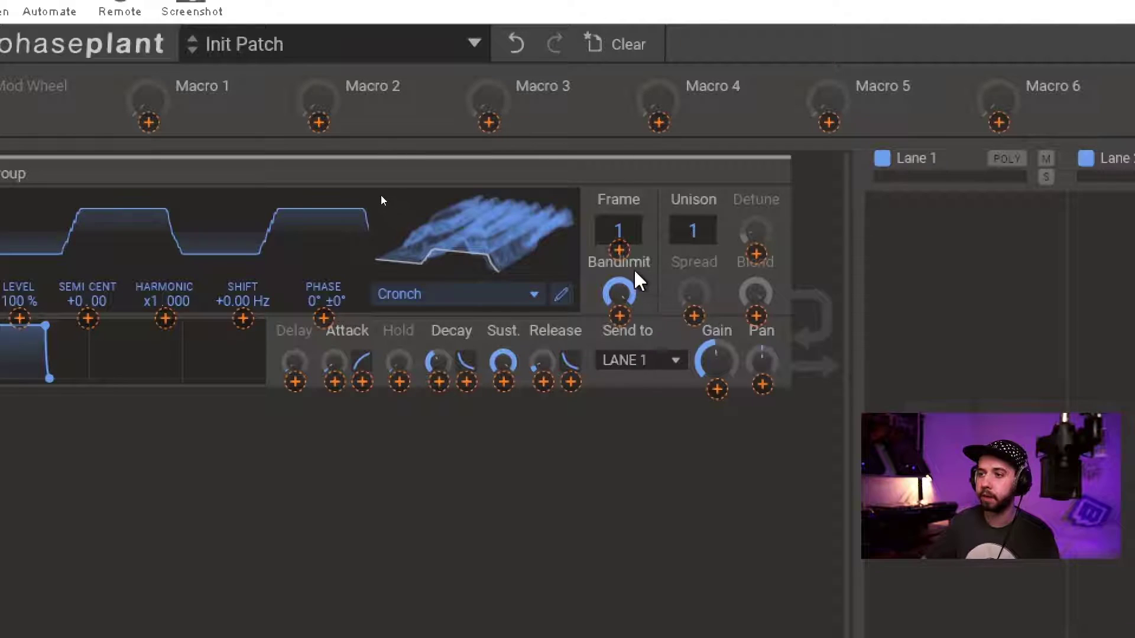
pyautogui.moveTo(638, 280); pyautogui.dragTo(626, 251)
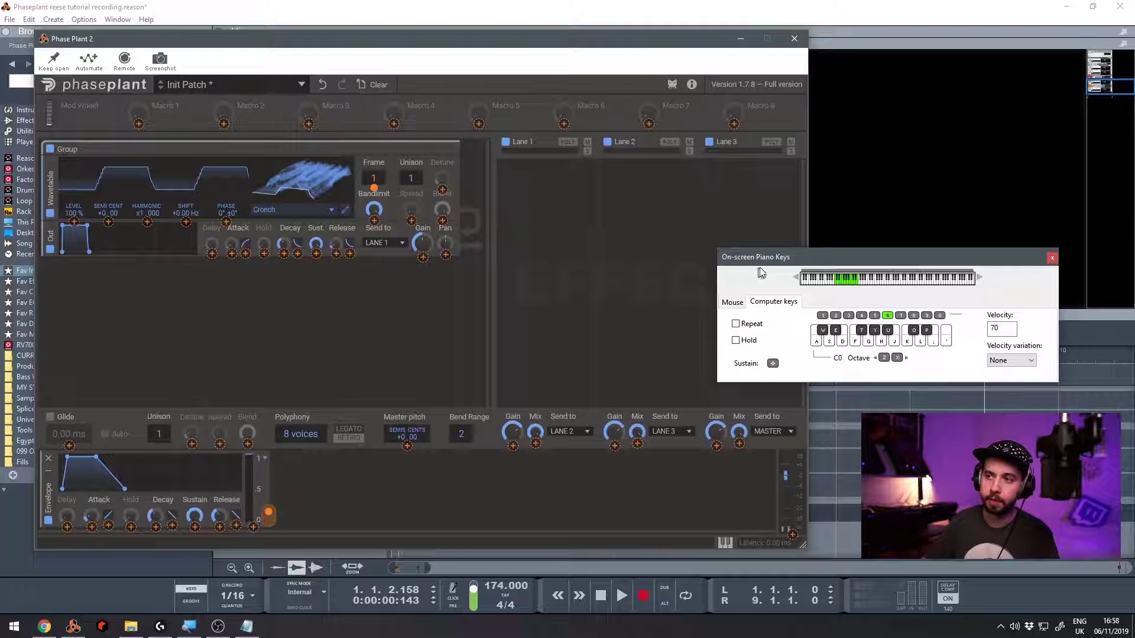
# Step: Reposition the on-screen piano and lower the frame envelope's sustain to 10 %, playing test notes
pyautogui.moveTo(766, 257); pyautogui.dragTo(632, 234)
pyautogui.press('d')
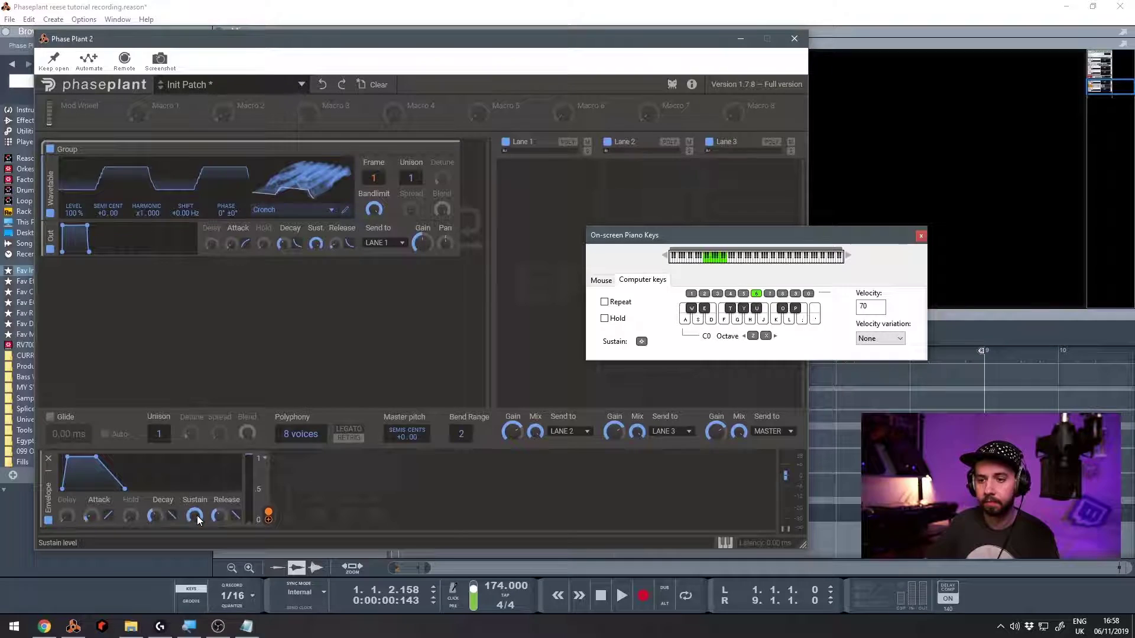
pyautogui.moveTo(390, 451); pyautogui.dragTo(389, 491)
pyautogui.moveTo(194, 516); pyautogui.dragTo(194, 541)
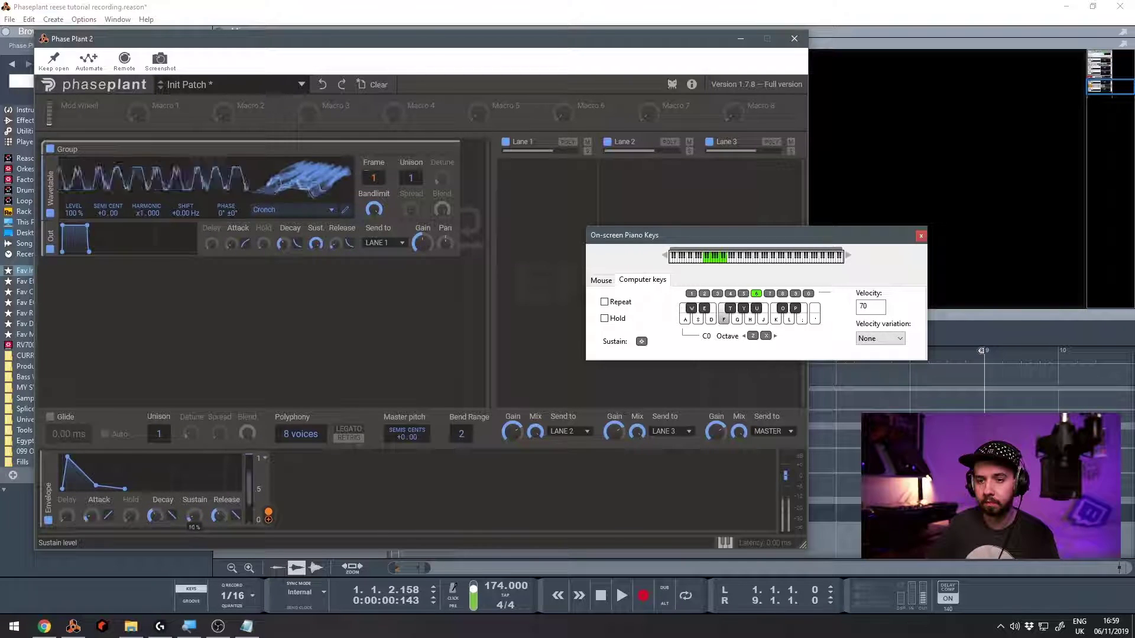
pyautogui.press('f')
# Step: Lengthen the frame envelope's attack and bend it into a slow-rising curve, checking with repeated test notes
pyautogui.moveTo(91, 518)
pyautogui.mouseDown()
pyautogui.moveTo(91, 503)
pyautogui.moveTo(108, 523)
pyautogui.moveTo(108, 550)
pyautogui.moveTo(92, 497)
pyautogui.mouseUp()
pyautogui.press('f')
pyautogui.press('f')
pyautogui.press('f')
pyautogui.press('f')
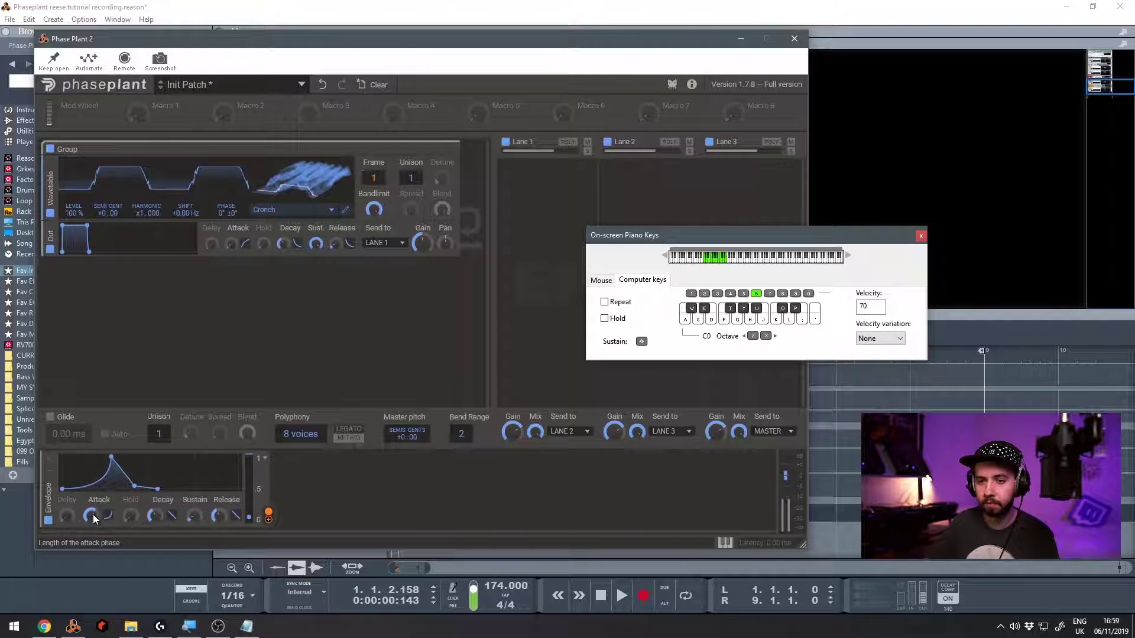
# Step: Lengthen the frame envelope's decay with a curved fall-off, fine-tuning it against repeated test notes
pyautogui.moveTo(155, 518)
pyautogui.mouseDown()
pyautogui.moveTo(172, 503)
pyautogui.moveTo(157, 516)
pyautogui.mouseUp()
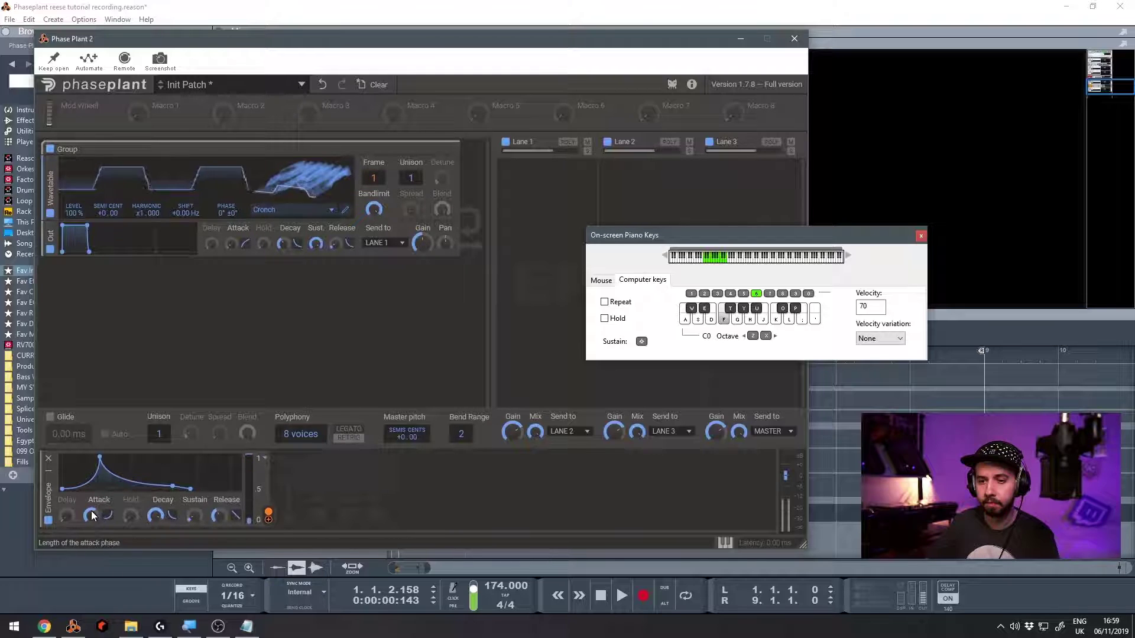
pyautogui.moveTo(156, 514); pyautogui.dragTo(157, 516)
pyautogui.press('f')
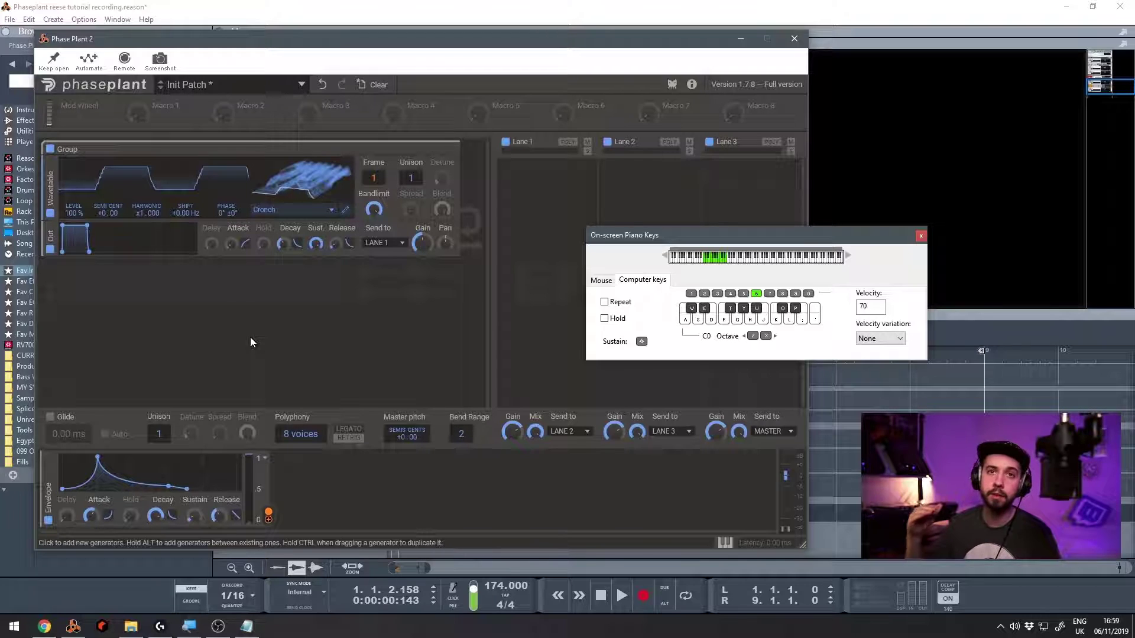
pyautogui.press('f')
pyautogui.moveTo(156, 516); pyautogui.dragTo(155, 528)
pyautogui.press('f')
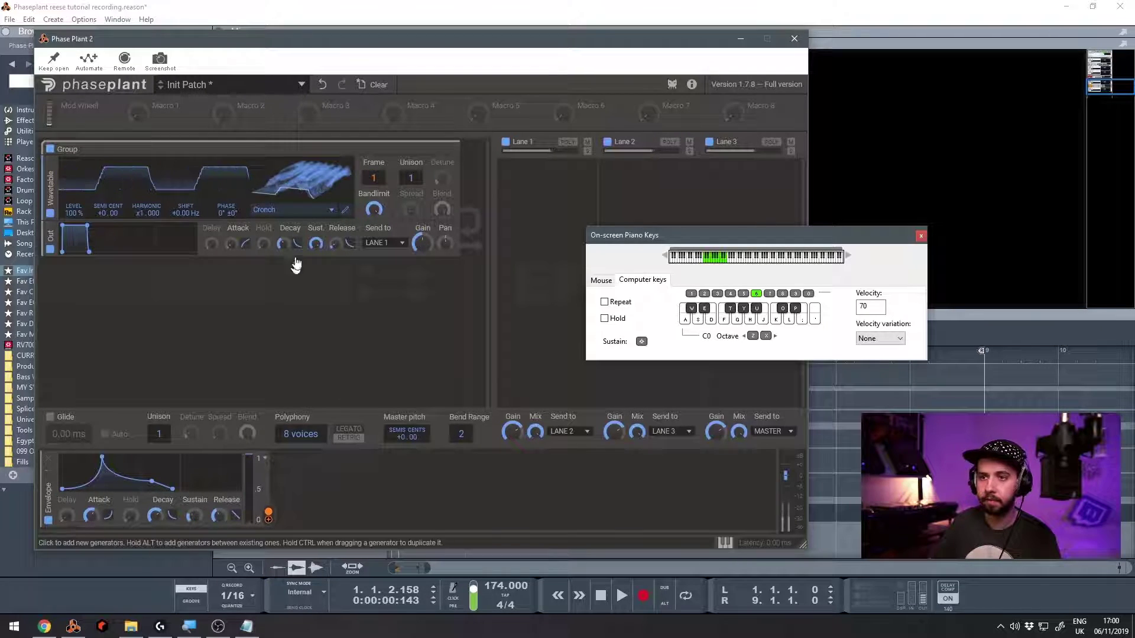
pyautogui.press('f')
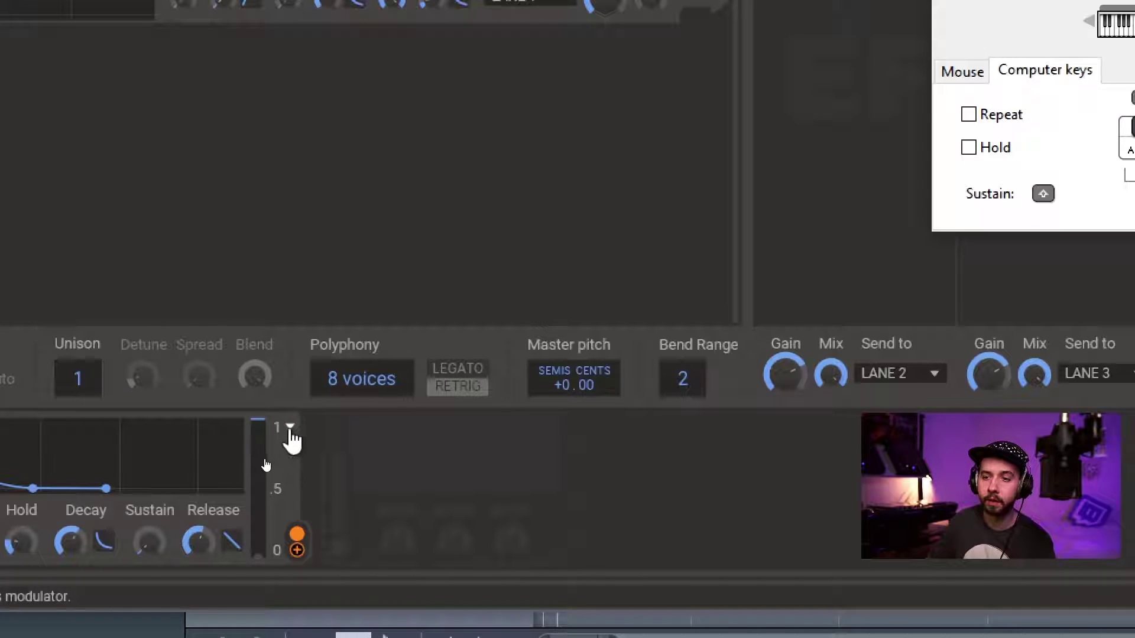
# Step: Try the Inverted output mode on the frame envelope and play test notes
pyautogui.click(290, 428)
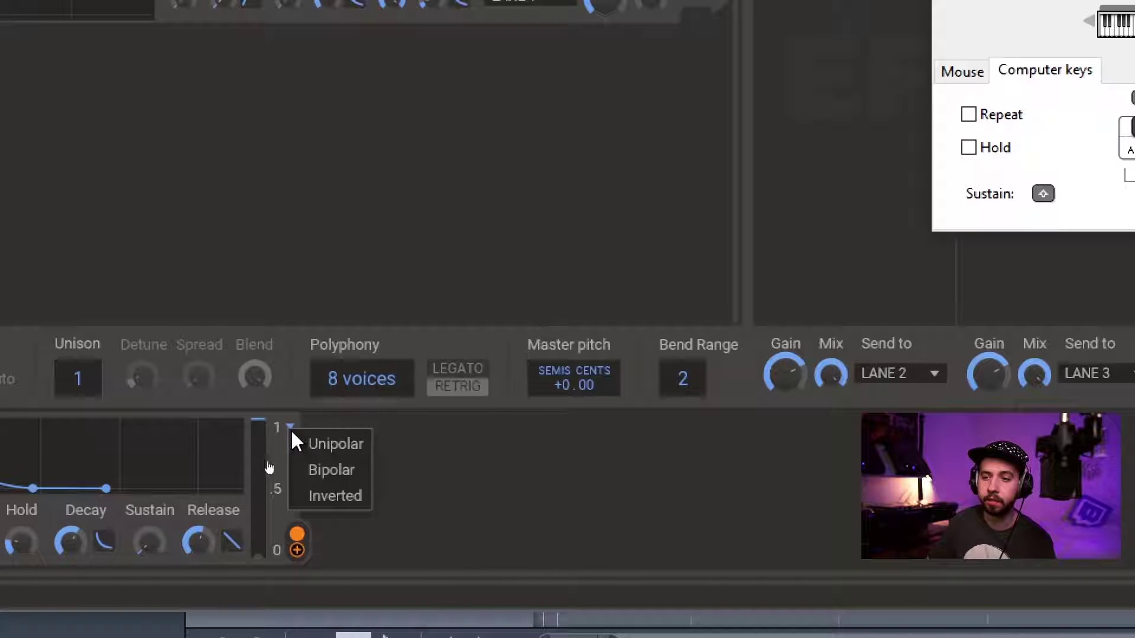
pyautogui.click(334, 502)
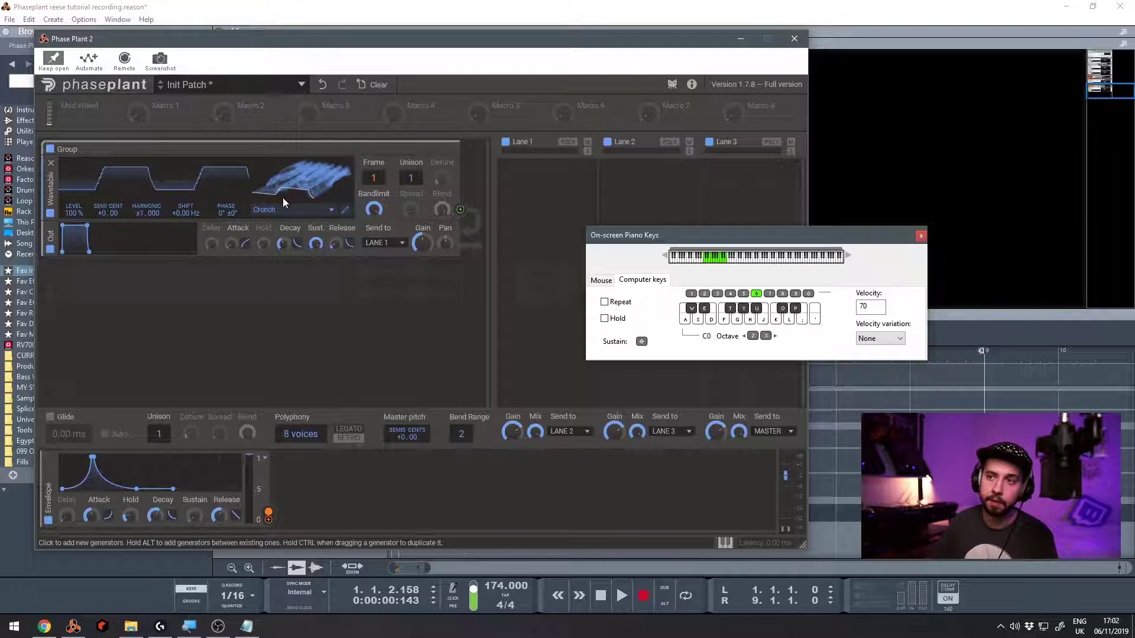
pyautogui.press('s')
pyautogui.press('s')
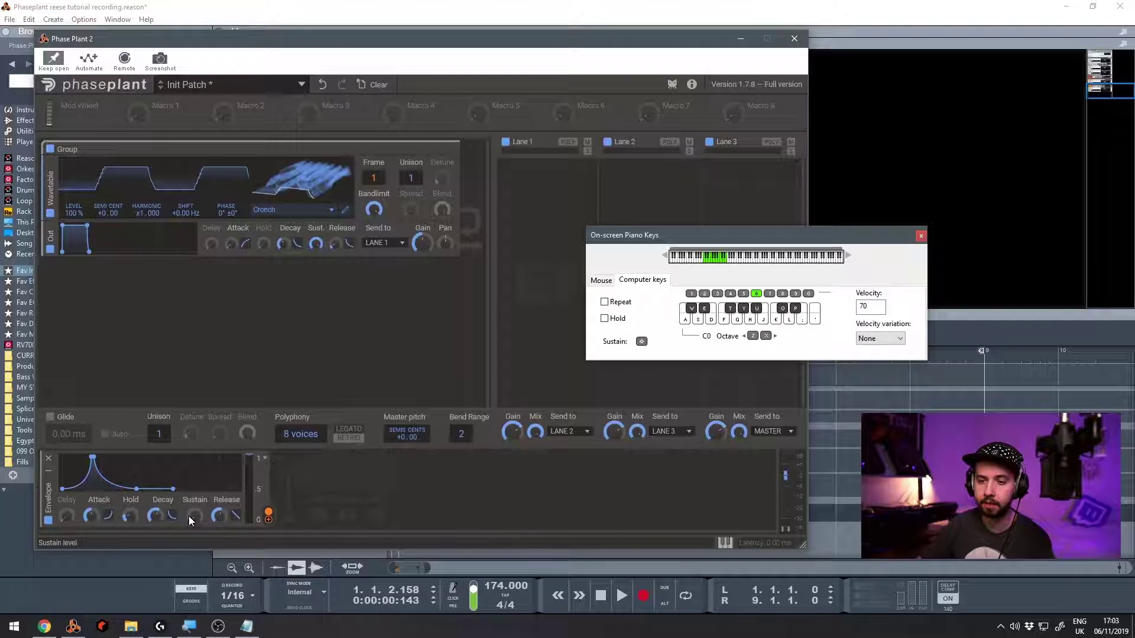
pyautogui.click(219, 516)
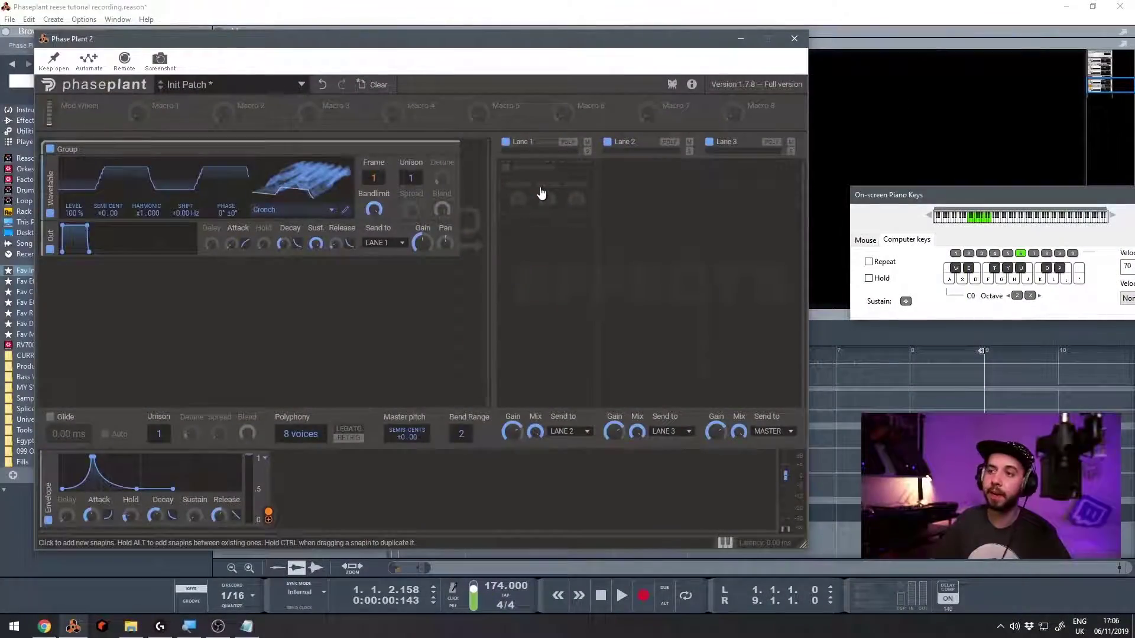
# Step: Add an Ensemble effect to Lane 1 and play a test note through it
pyautogui.click(541, 193)
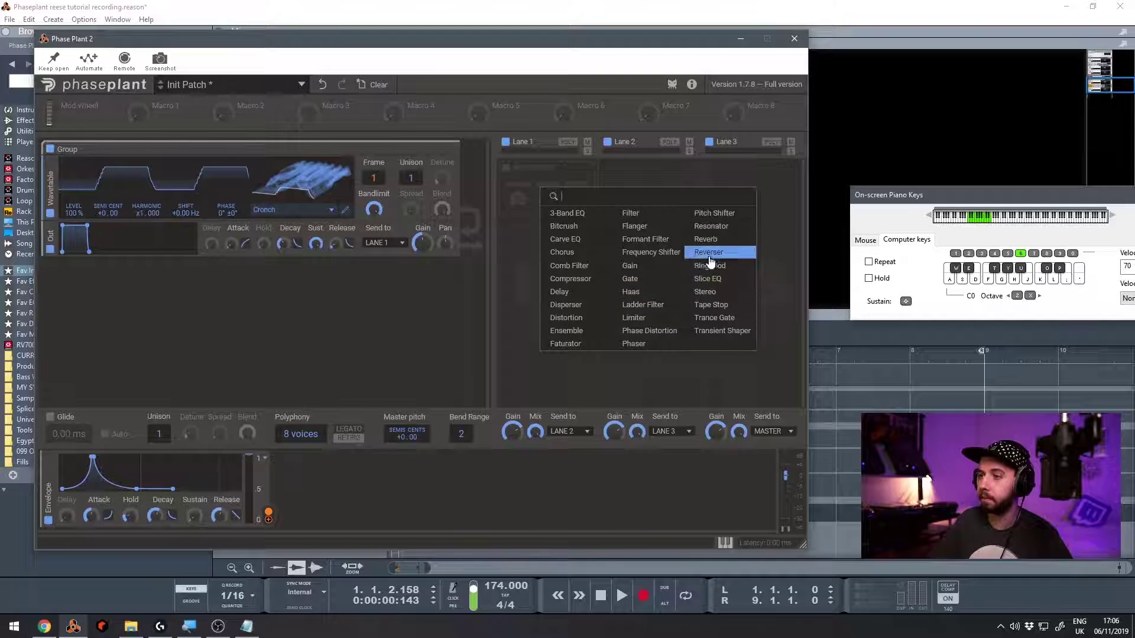
pyautogui.click(575, 331)
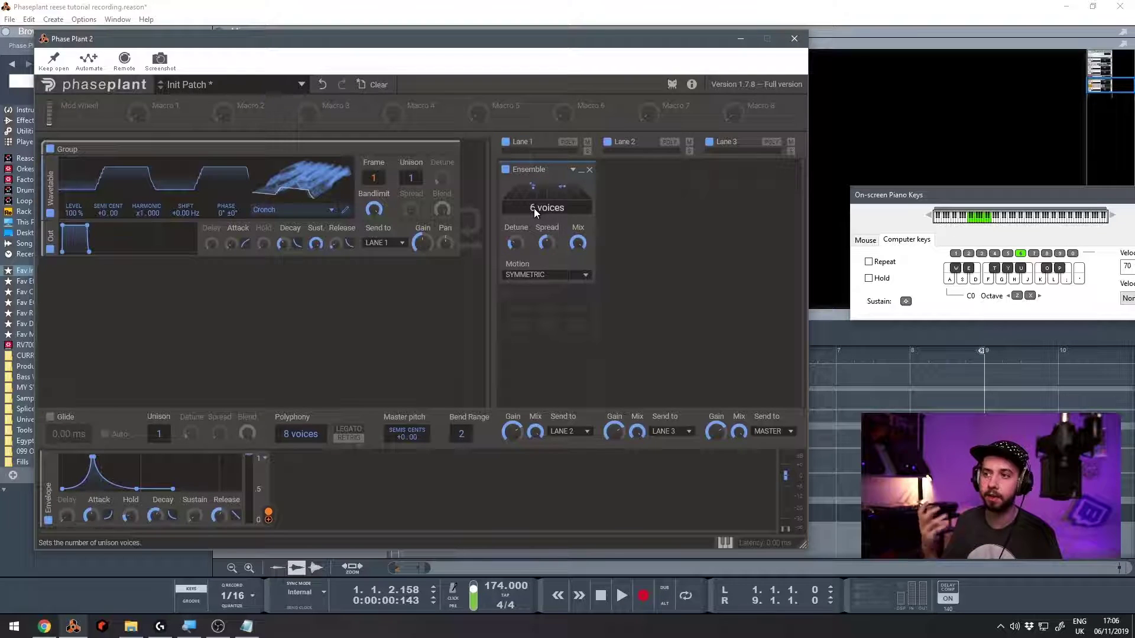
pyautogui.press('f')
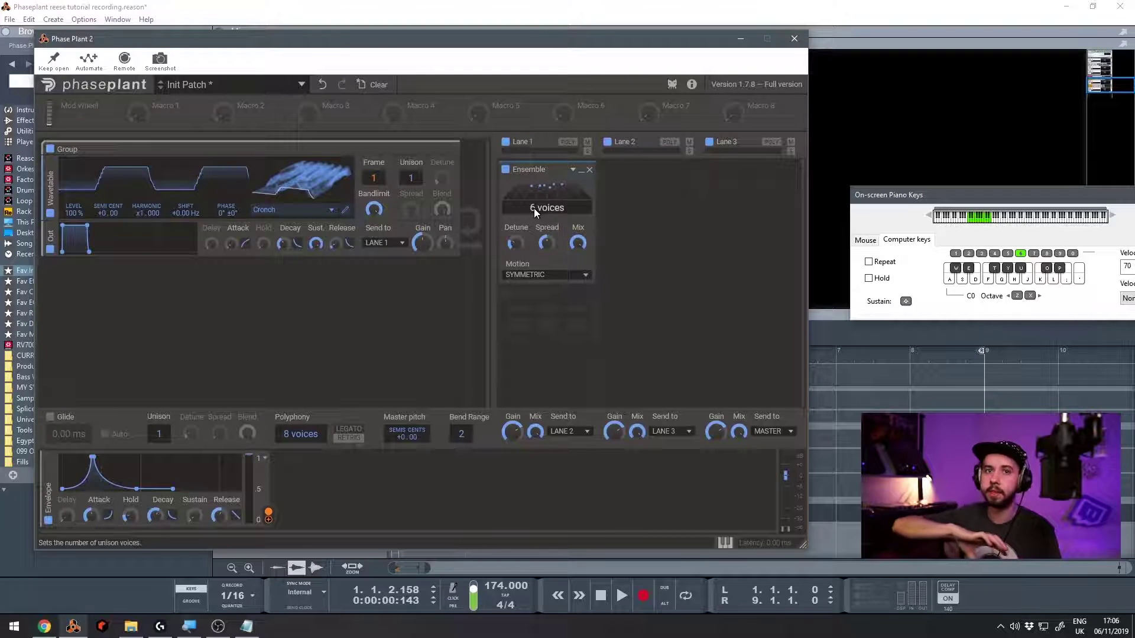
# Step: Add a second envelope, route it to the Ensemble's Mix, and lower the base Mix to its minimum
pyautogui.click(329, 488)
pyautogui.click(346, 476)
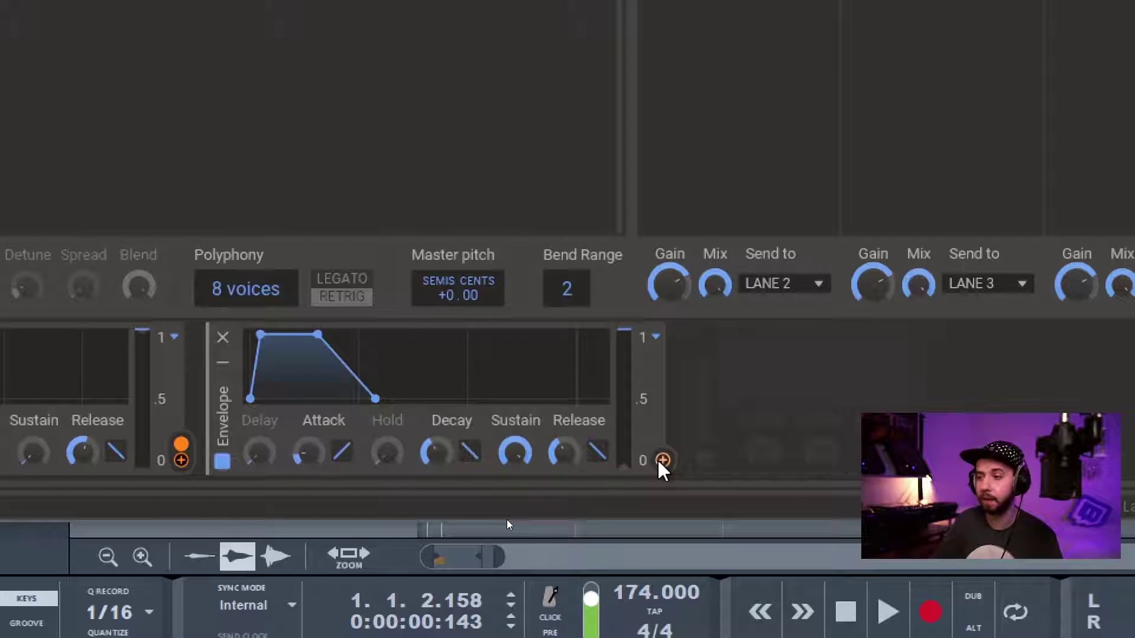
pyautogui.click(662, 461)
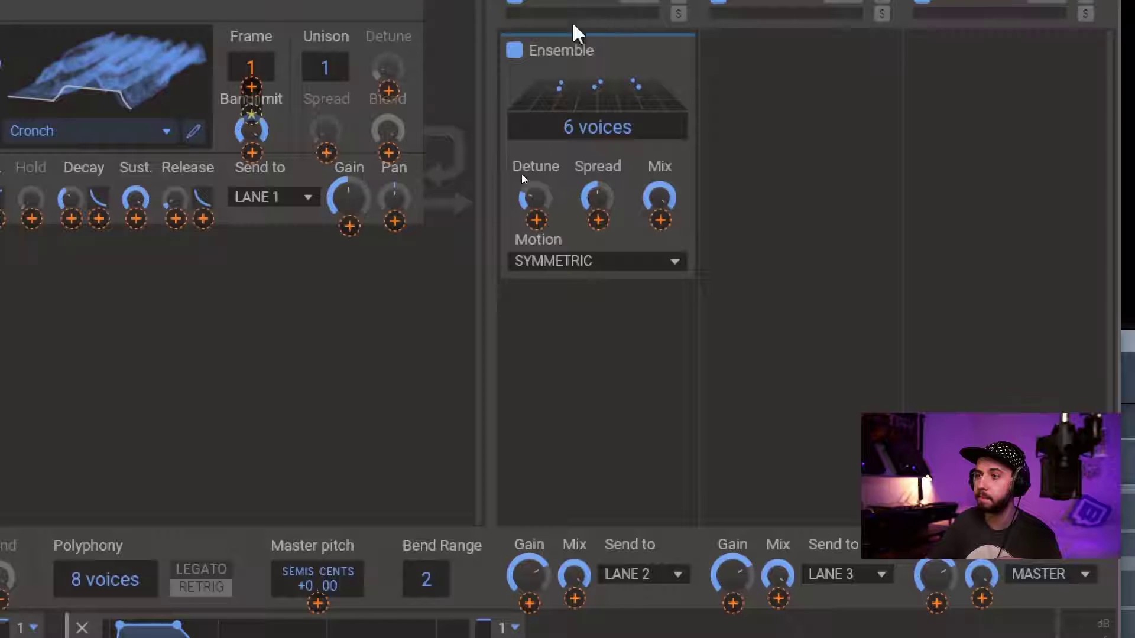
pyautogui.click(612, 254)
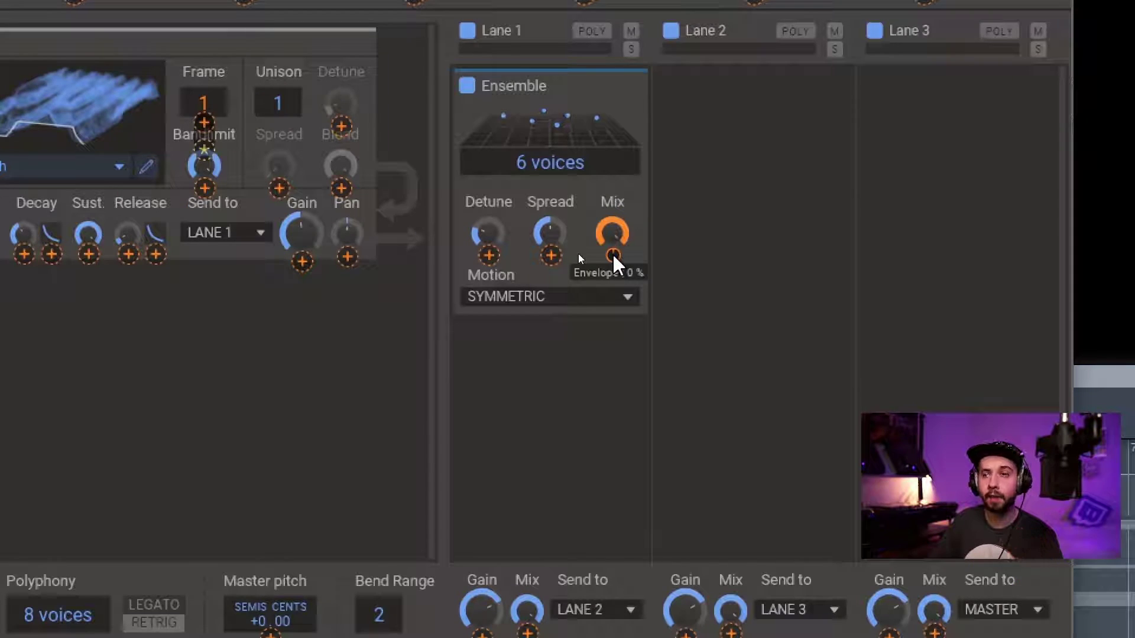
pyautogui.moveTo(613, 256); pyautogui.dragTo(612, 233)
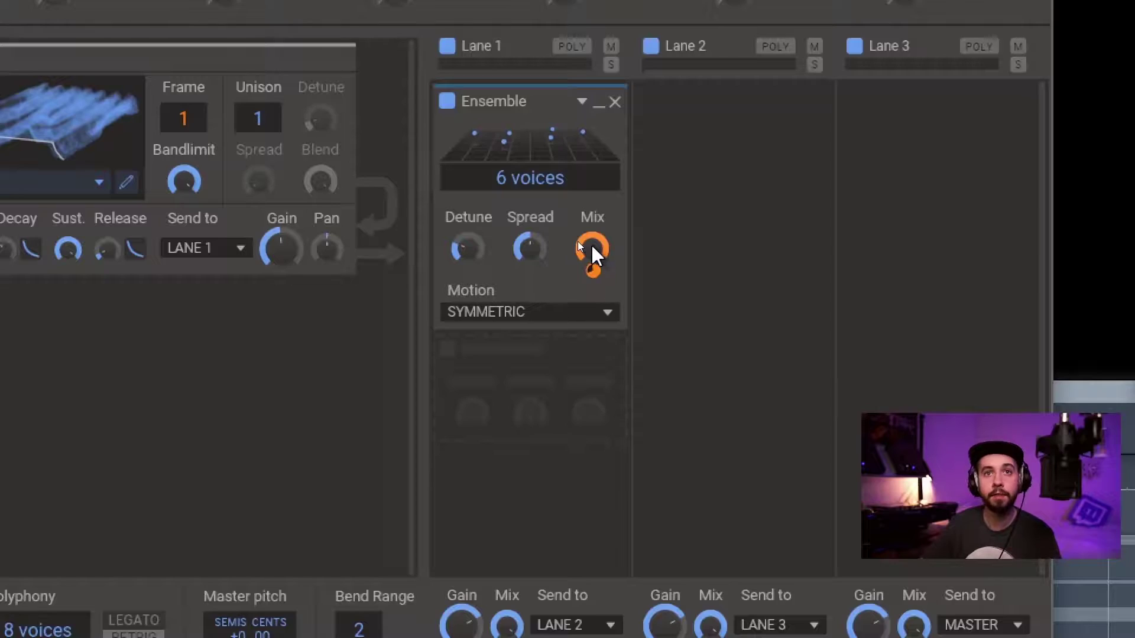
pyautogui.click(591, 244)
pyautogui.moveTo(591, 243); pyautogui.dragTo(591, 251)
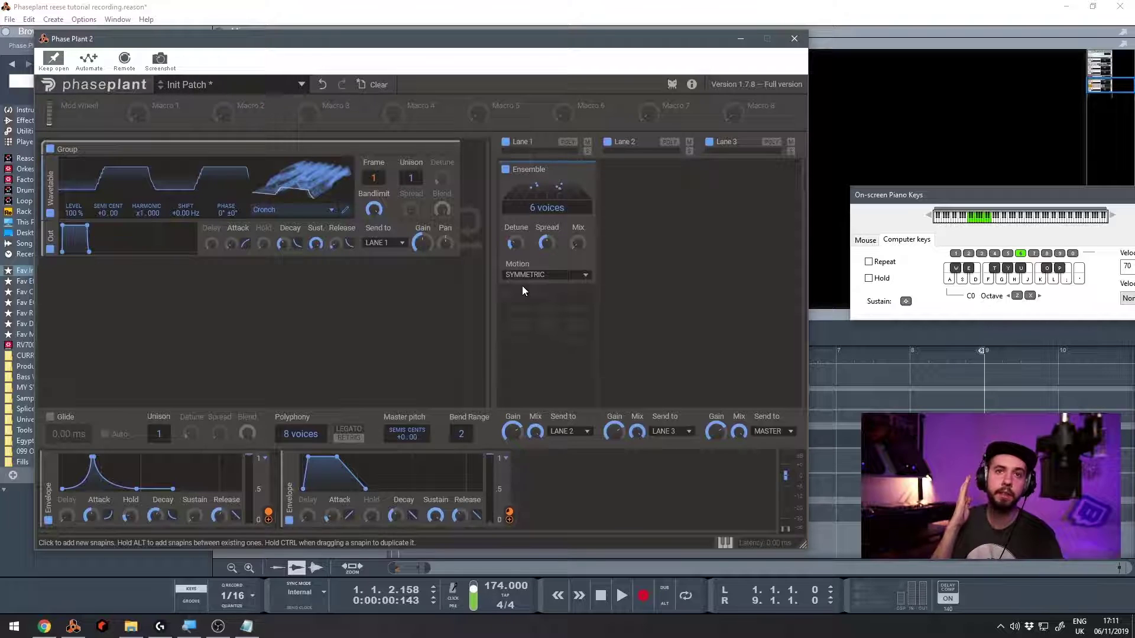
# Step: Shape the Ensemble Mix envelope with a longer, curved attack and minimal decay, and play a test note
pyautogui.moveTo(328, 515); pyautogui.dragTo(388, 536)
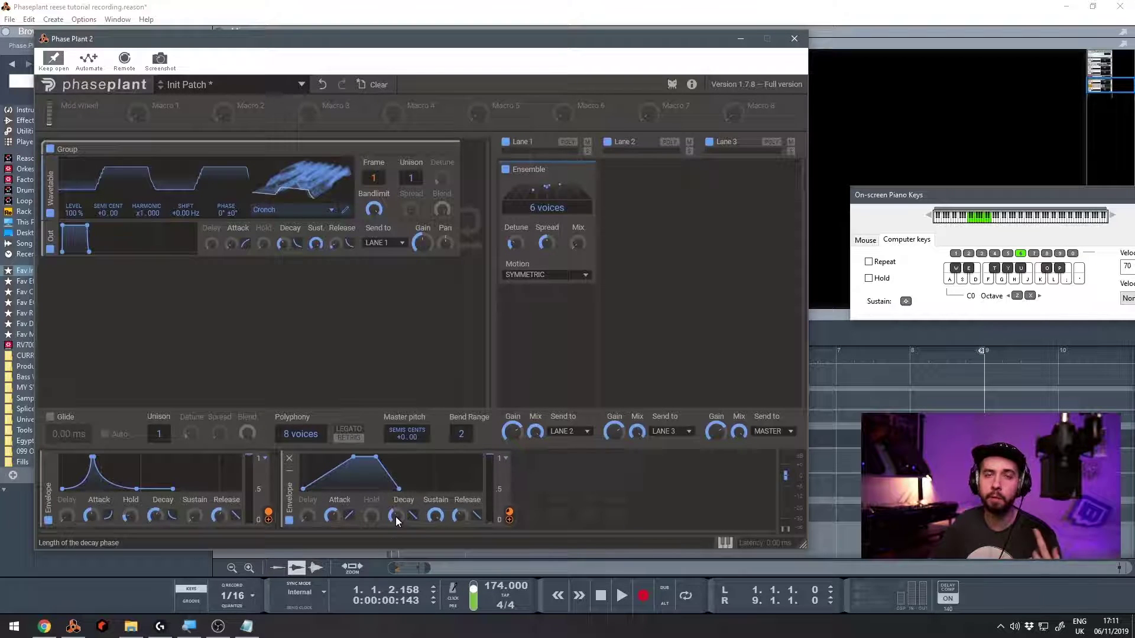
pyautogui.moveTo(395, 520); pyautogui.dragTo(396, 516)
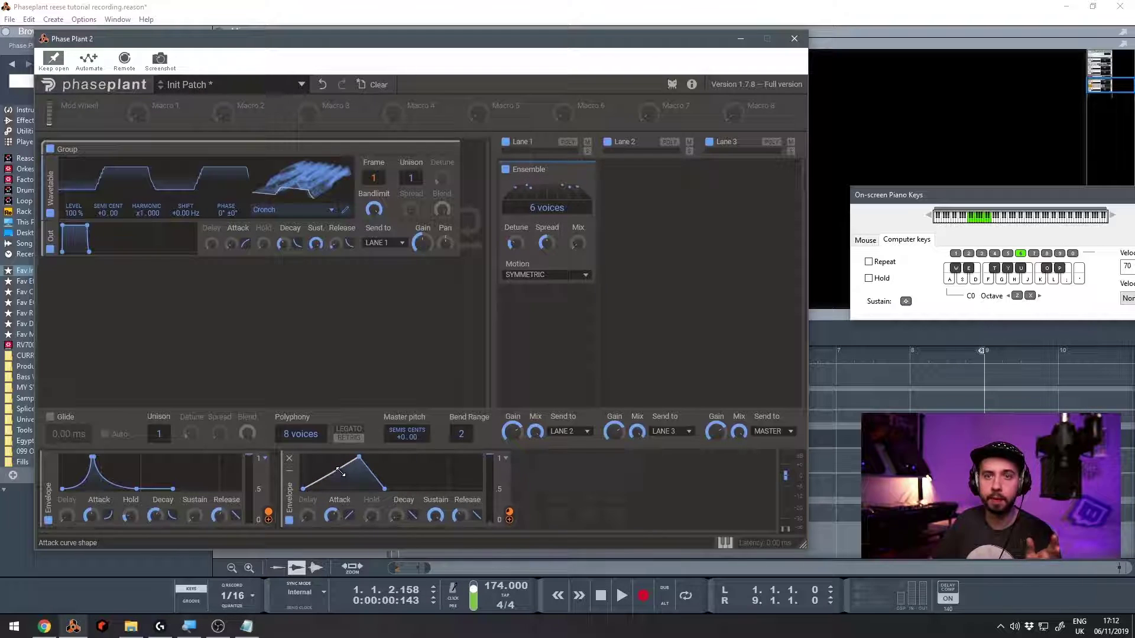
pyautogui.moveTo(340, 471); pyautogui.dragTo(341, 475)
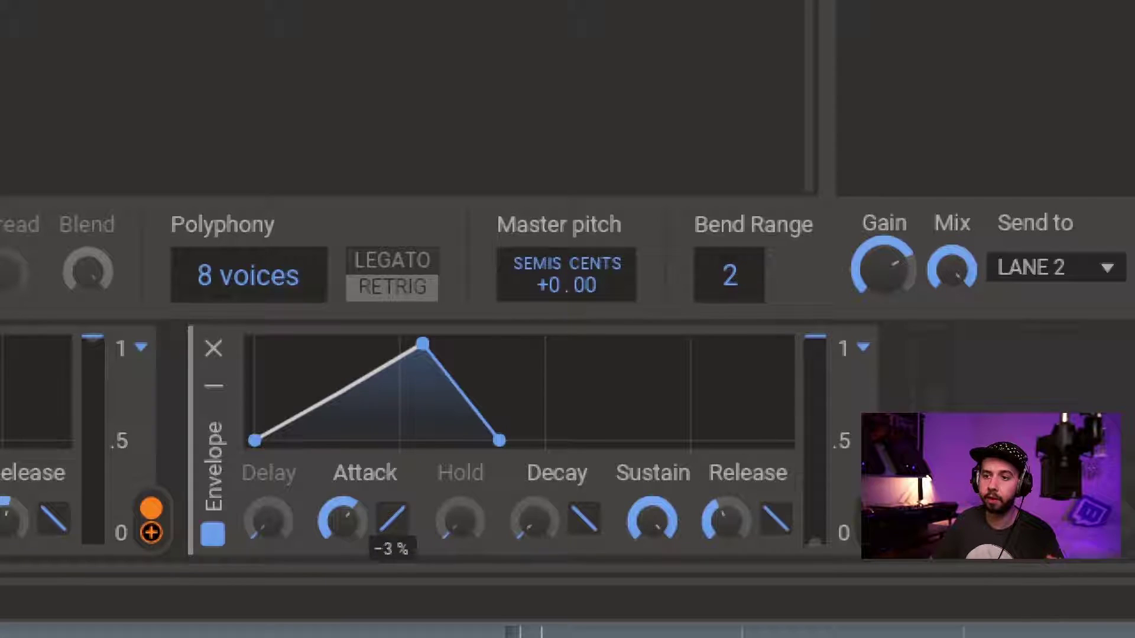
pyautogui.moveTo(391, 519); pyautogui.dragTo(392, 485)
pyautogui.moveTo(342, 393); pyautogui.dragTo(342, 393)
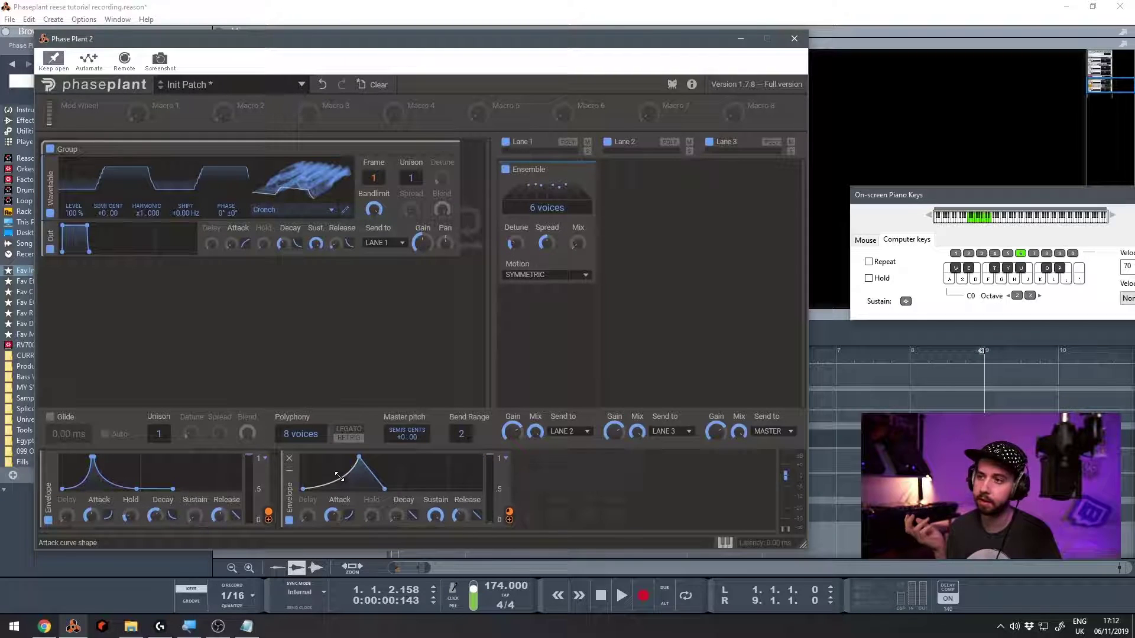
pyautogui.press('s')
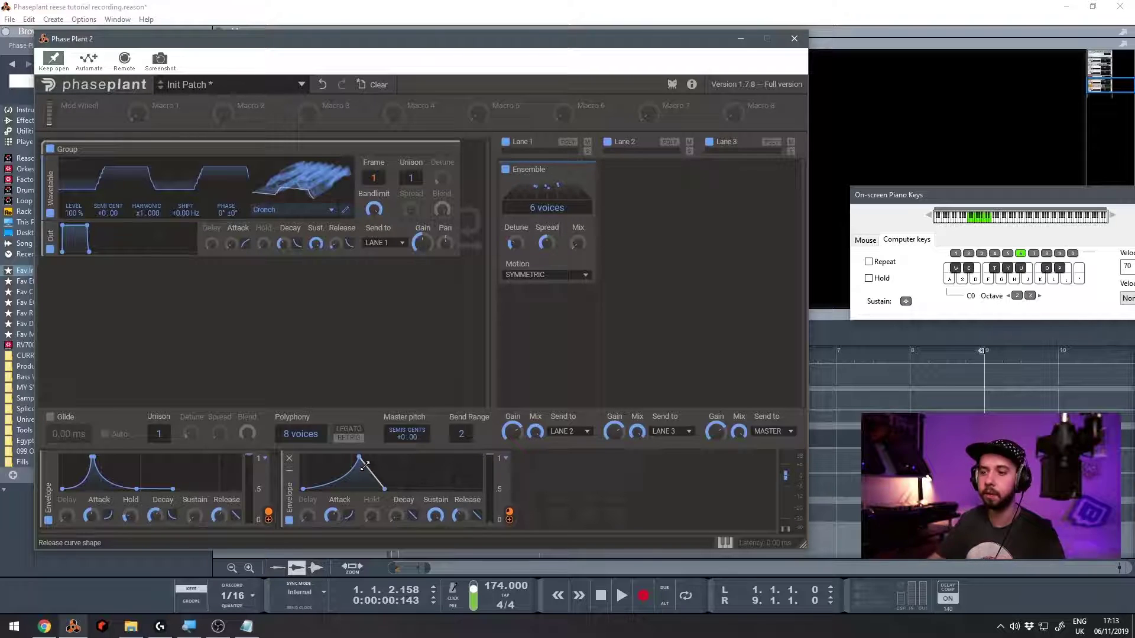
# Step: Add a third envelope modulating the Ensemble's Detune and give it a long, curved attack with minimal decay
pyautogui.click(590, 500)
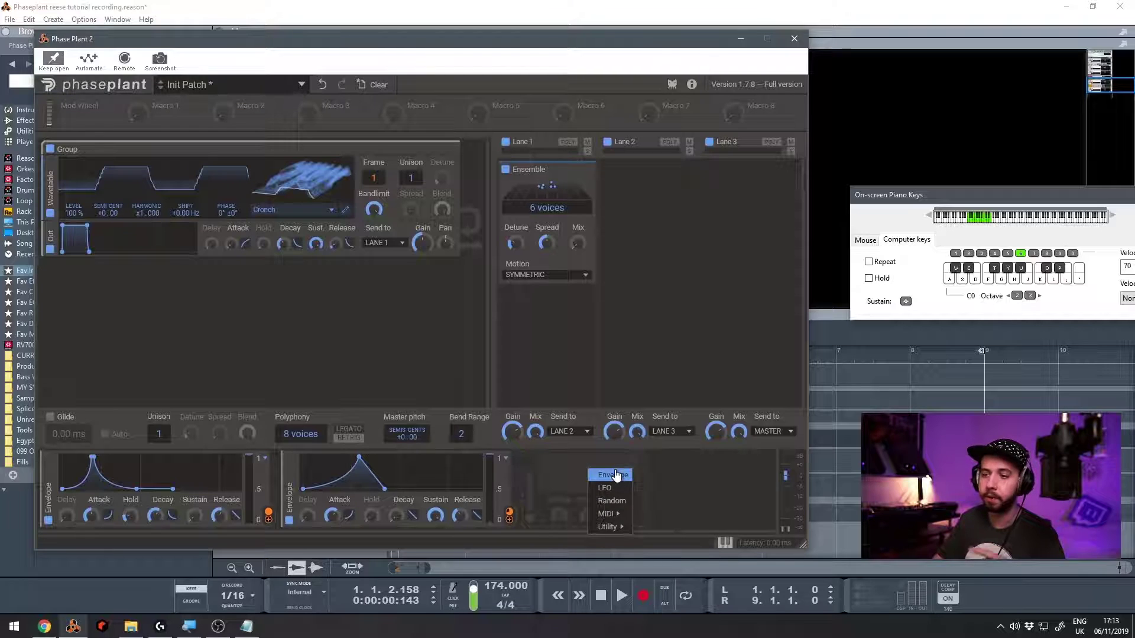
pyautogui.click(613, 475)
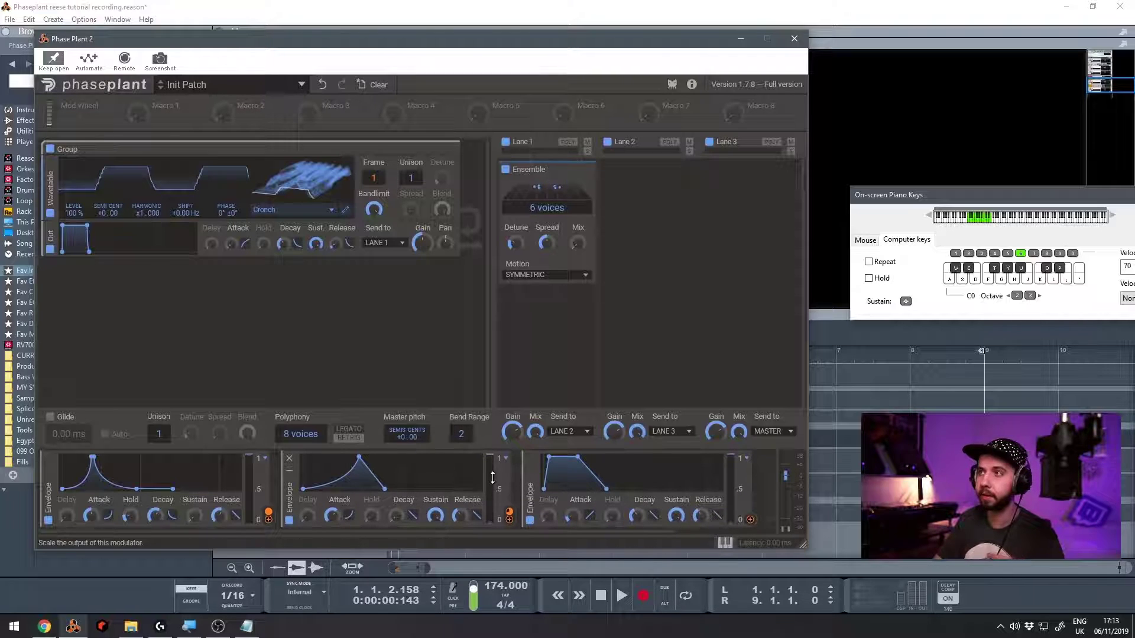
pyautogui.moveTo(751, 520); pyautogui.dragTo(514, 242)
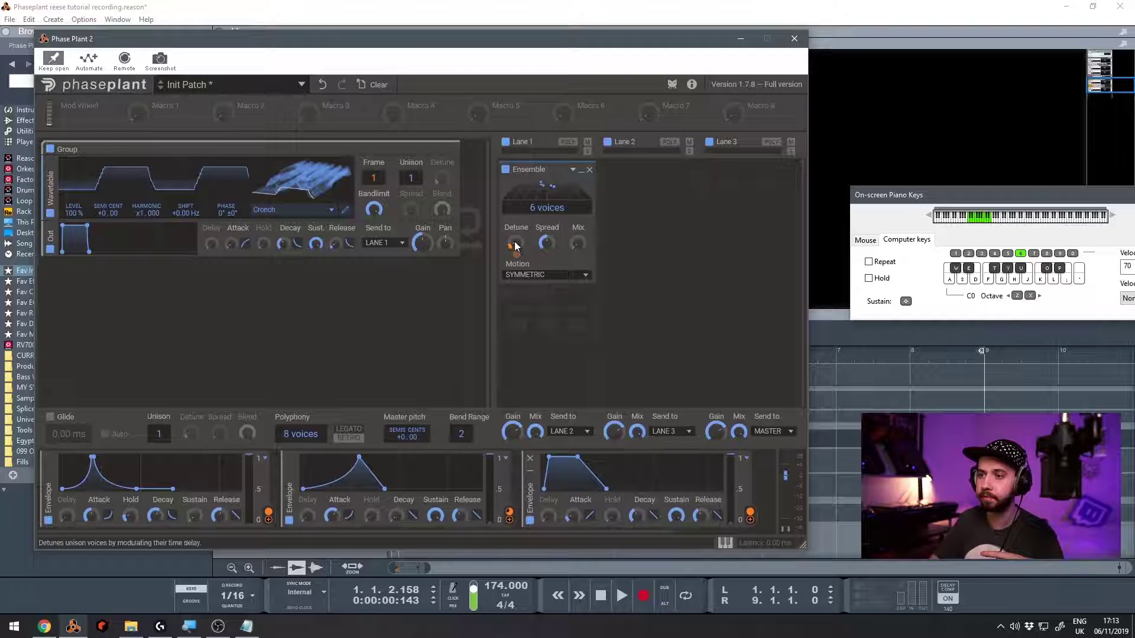
pyautogui.moveTo(575, 512); pyautogui.dragTo(590, 532)
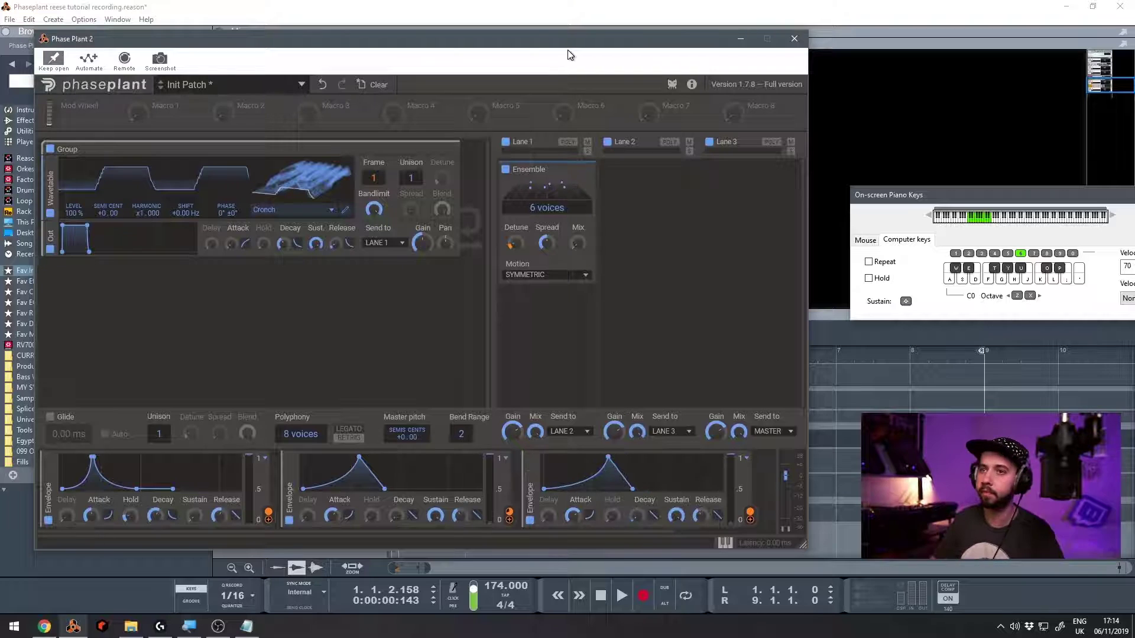
# Step: Add a Faturator after the Ensemble in Lane 1 and play a test note through it
pyautogui.press('s')
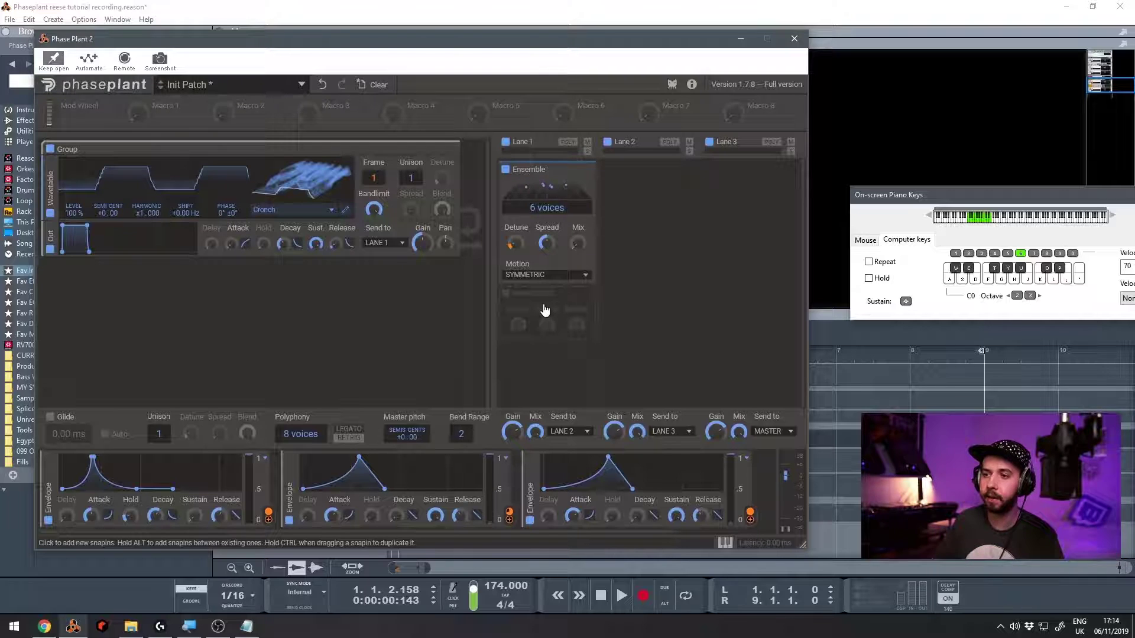
pyautogui.click(545, 308)
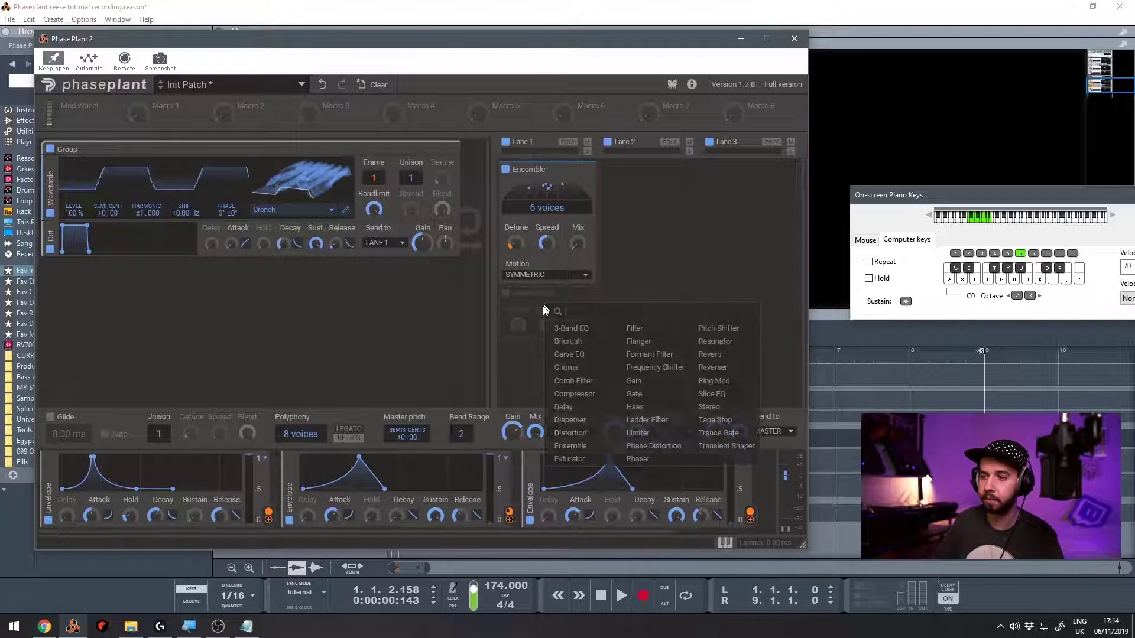
pyautogui.click(579, 461)
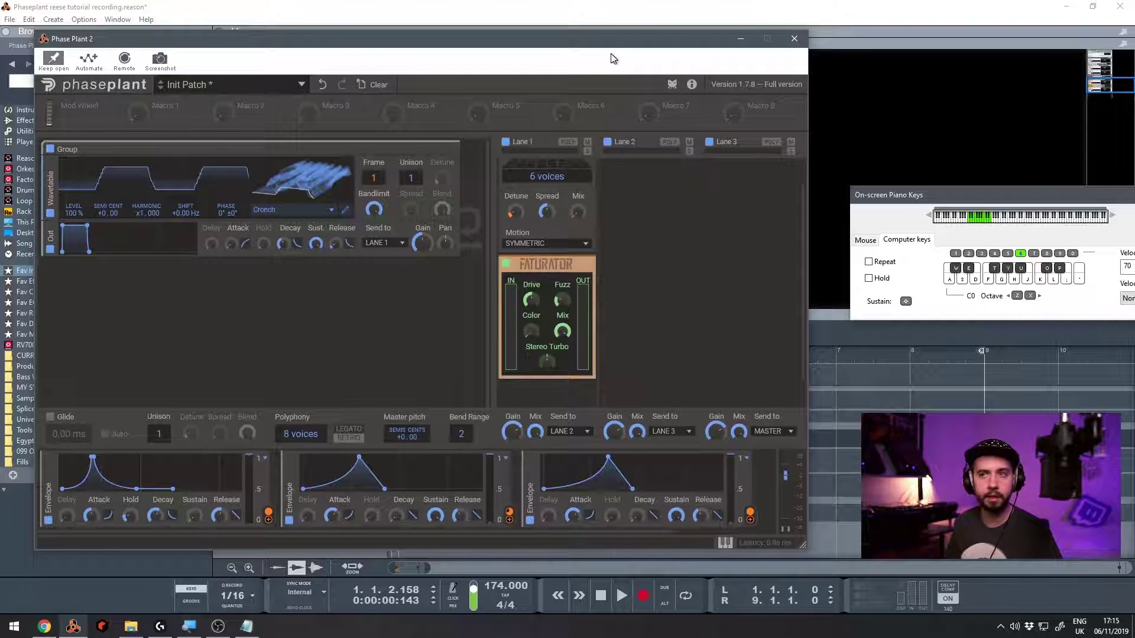
pyautogui.press('s')
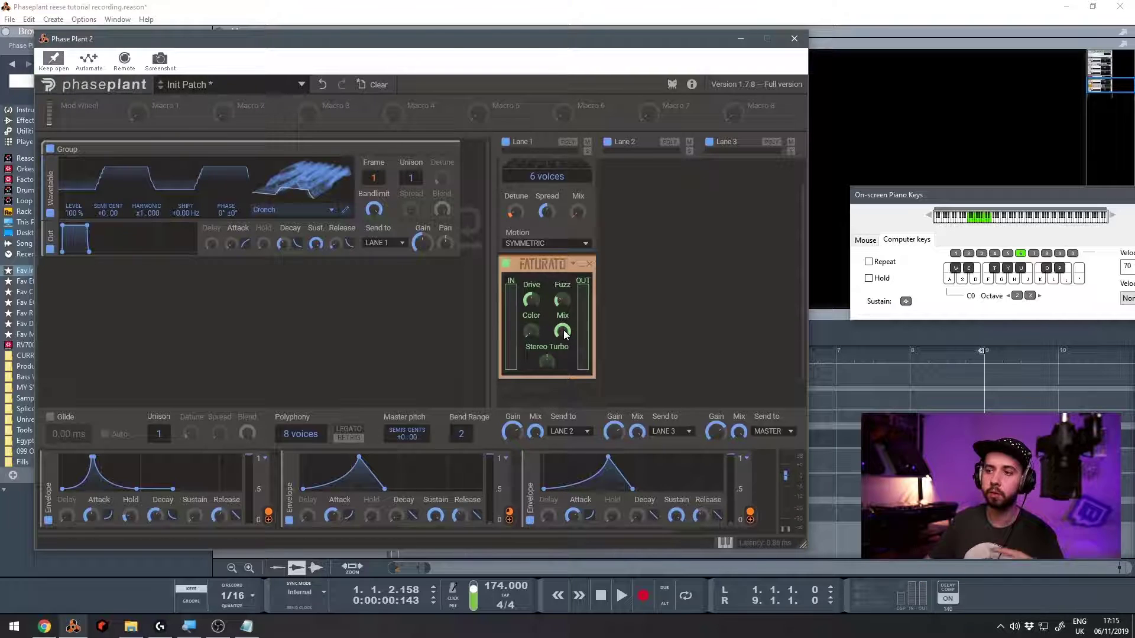
# Step: Lower the Faturator's Drive and reduce its Mix to well under half
pyautogui.scroll(1, 565, 236)
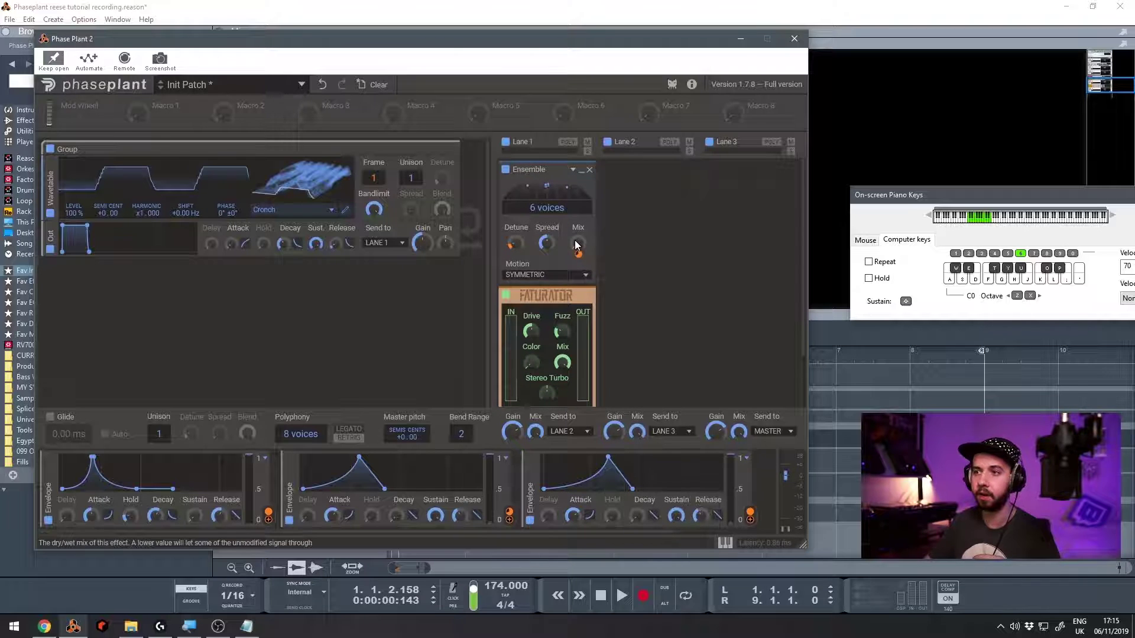
pyautogui.scroll(-2, 570, 258)
pyautogui.moveTo(531, 267); pyautogui.dragTo(562, 295)
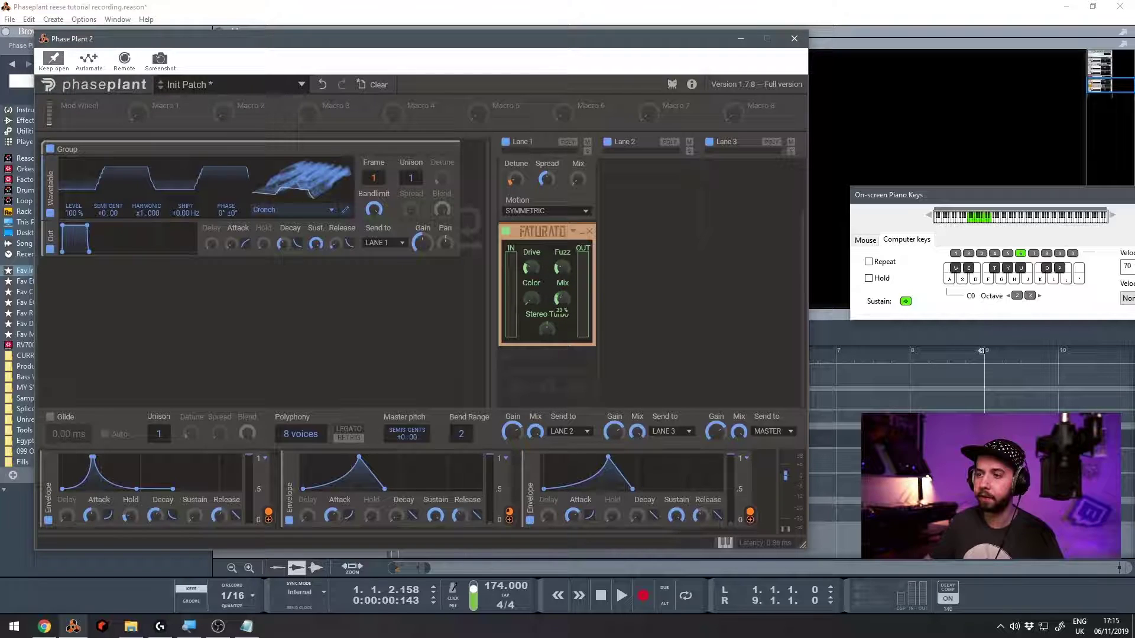
# Step: Route the third envelope to the Faturator's Mix and Stereo Turbo, and play a test note
pyautogui.click(751, 520)
pyautogui.click(563, 311)
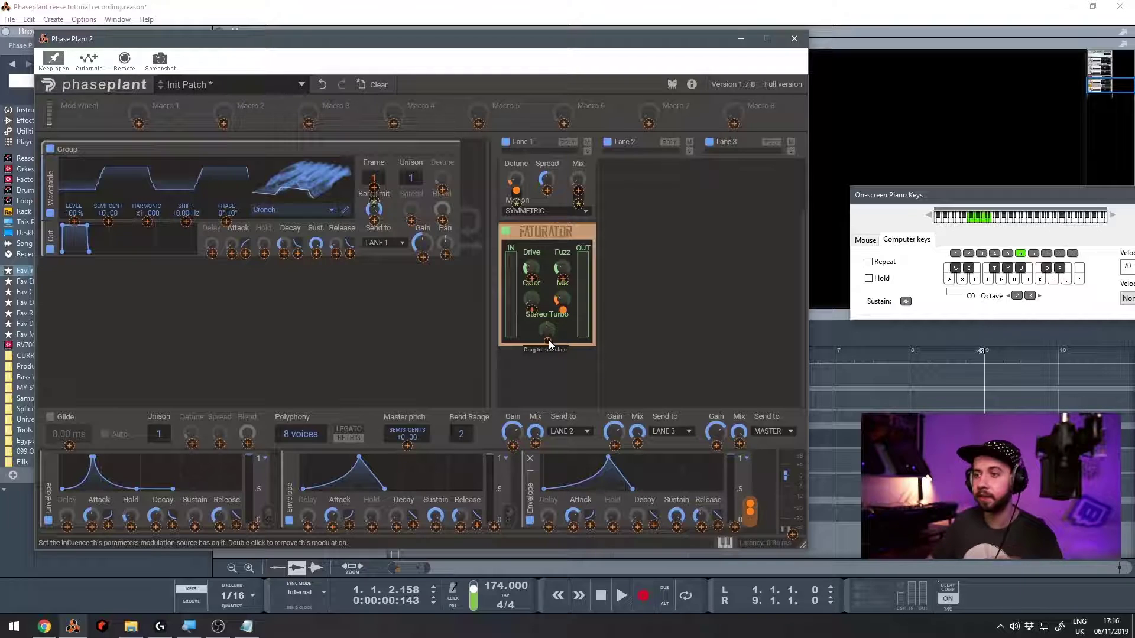
pyautogui.moveTo(547, 342); pyautogui.dragTo(547, 337)
pyautogui.click(638, 333)
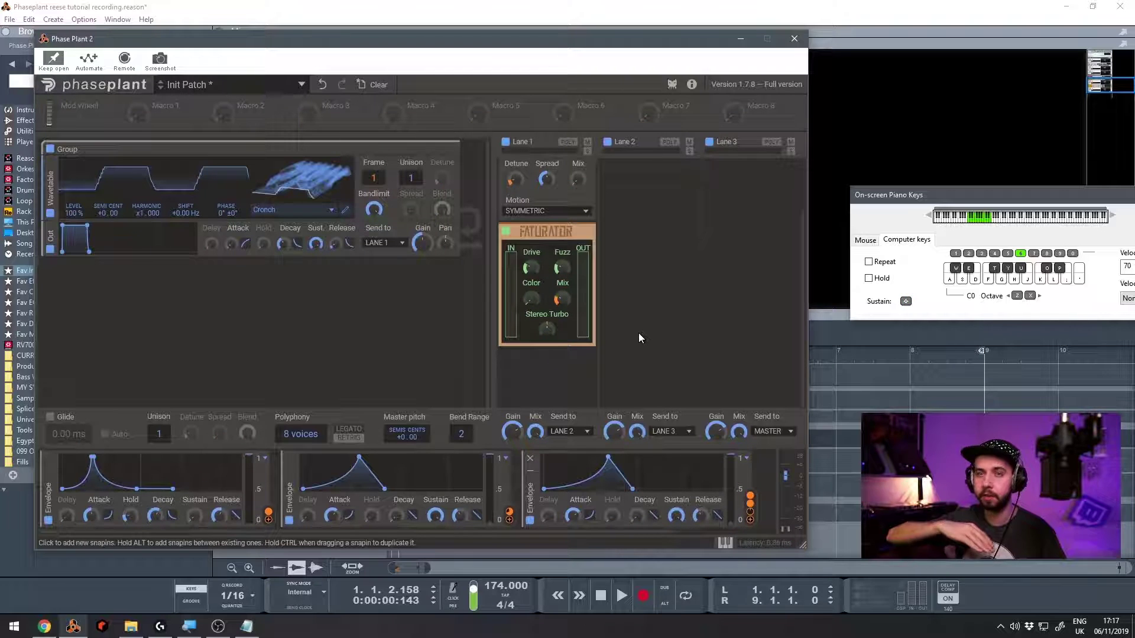
pyautogui.press('s')
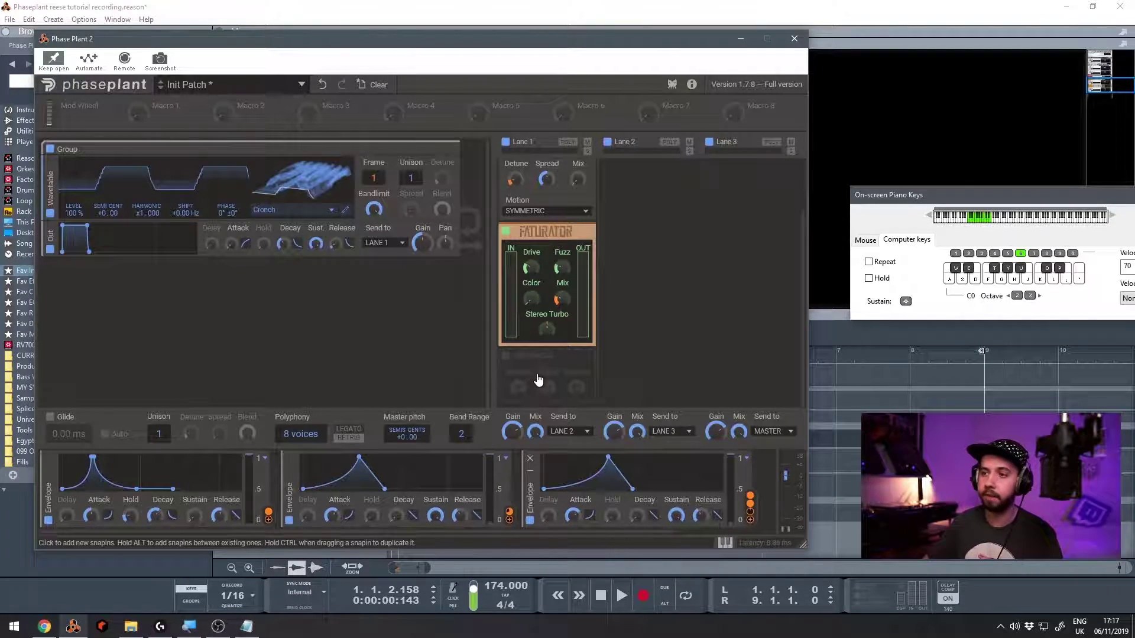
# Step: Add a Slice EQ below the Faturator, open its editor and place a low cut filter at the lowest frequencies
pyautogui.click(538, 380)
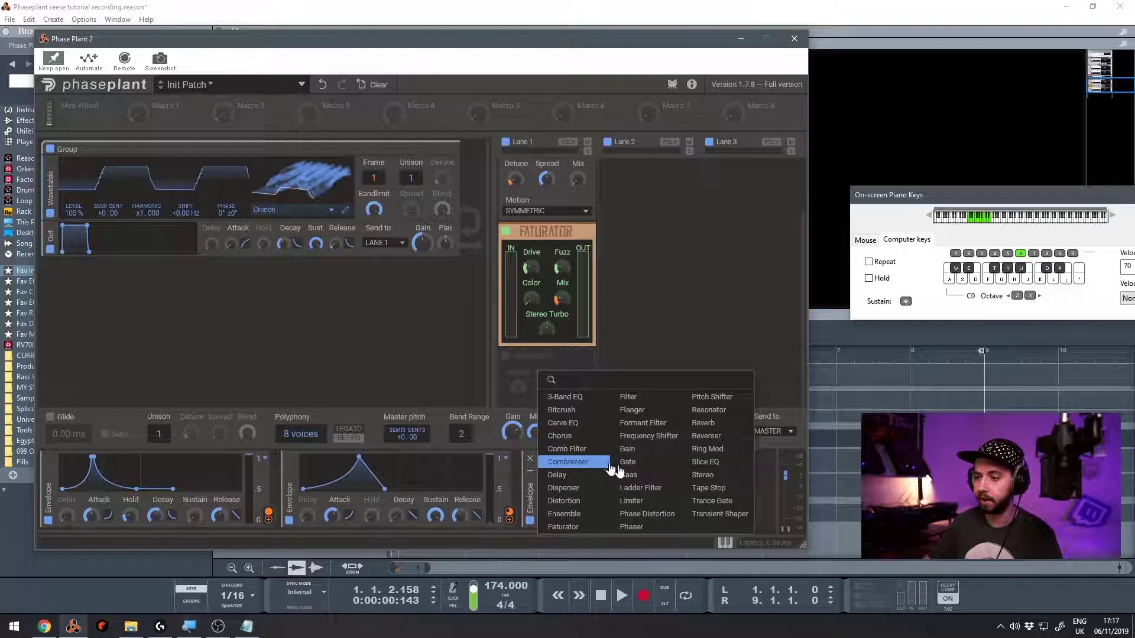
pyautogui.click(704, 462)
pyautogui.scroll(-2, 531, 347)
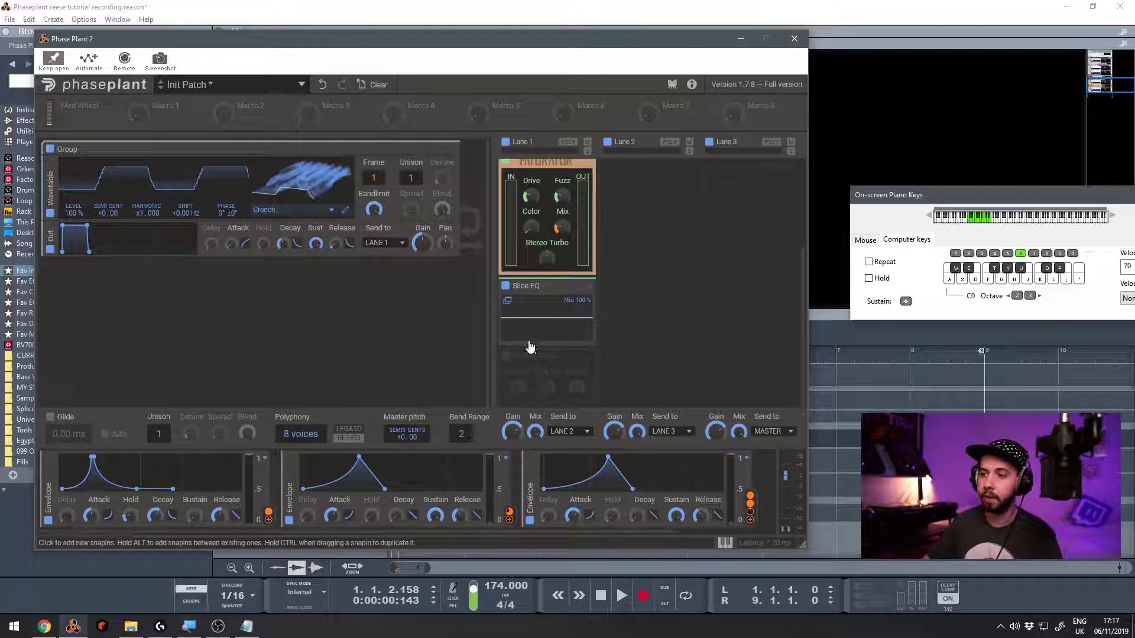
pyautogui.click(530, 318)
pyautogui.click(323, 327)
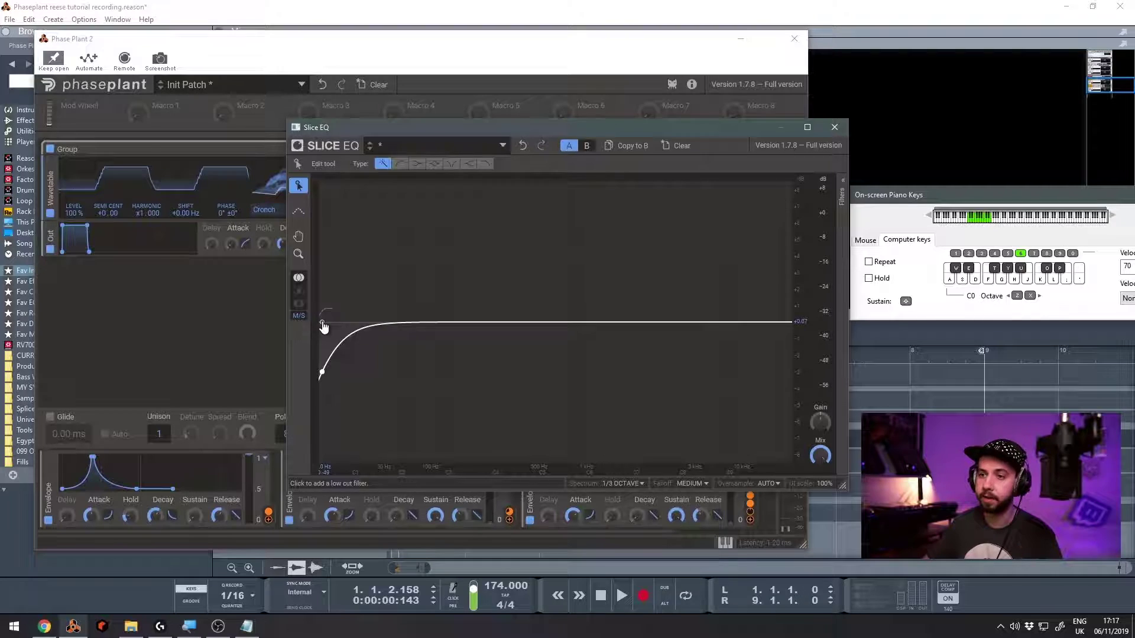
# Step: Set the Slice EQ cut filter's slope to 24 dB/oct and raise its cutoff
pyautogui.click(844, 182)
pyautogui.click(762, 241)
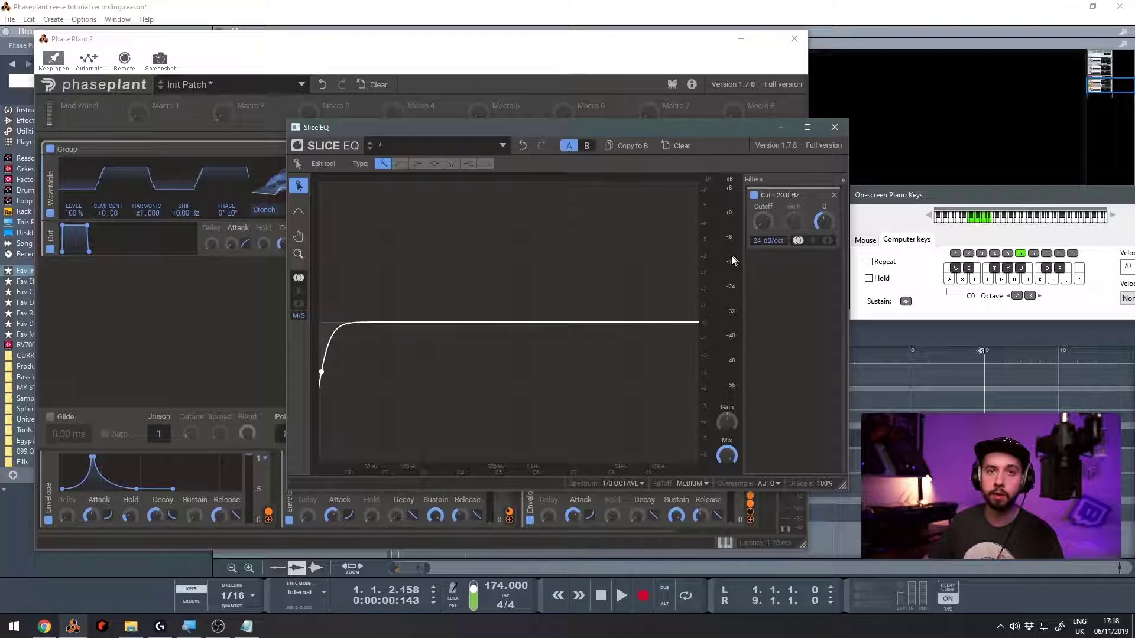
pyautogui.moveTo(765, 219)
pyautogui.mouseDown()
pyautogui.moveTo(765, 193)
pyautogui.moveTo(765, 218)
pyautogui.mouseUp()
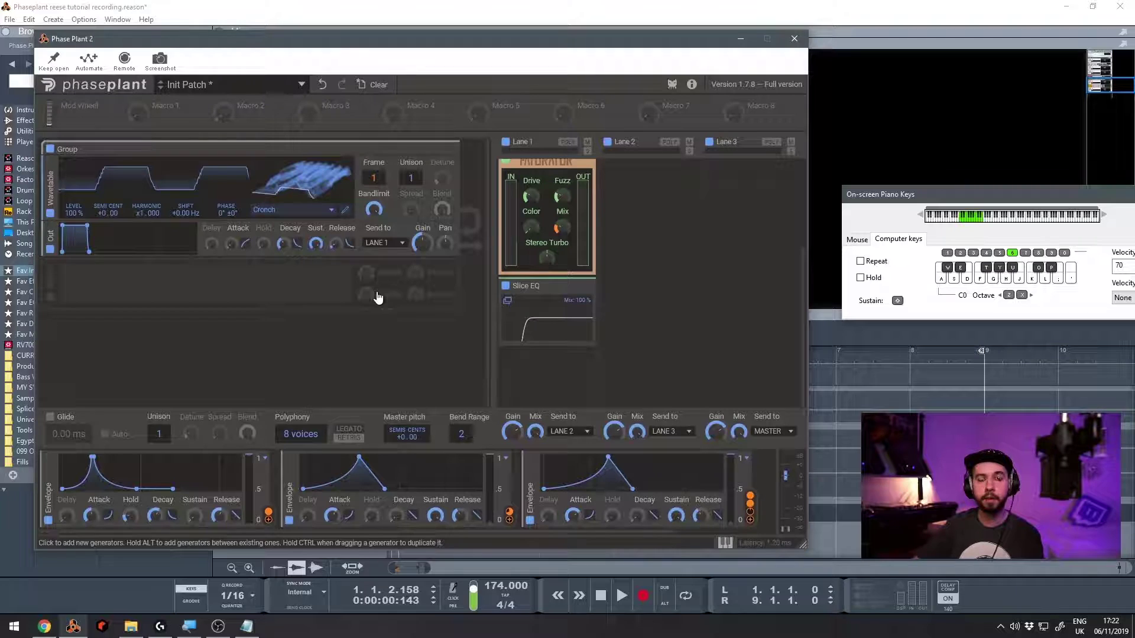
# Step: Add a second generator group below the Cronch group and insert a Wavetable generator in it
pyautogui.click(376, 296)
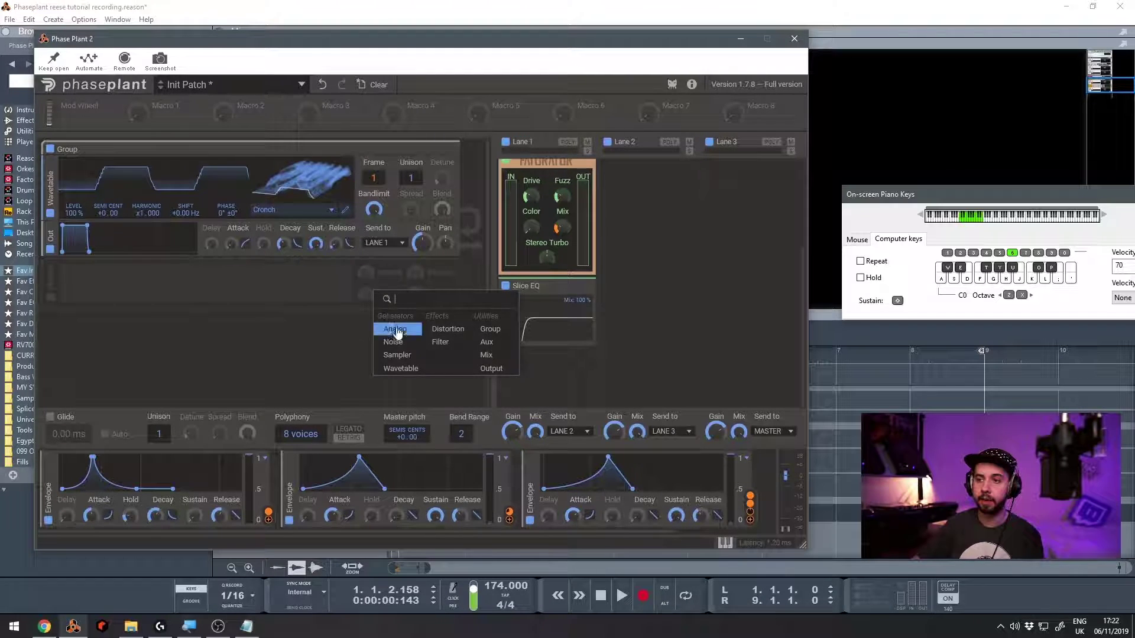
pyautogui.click(494, 336)
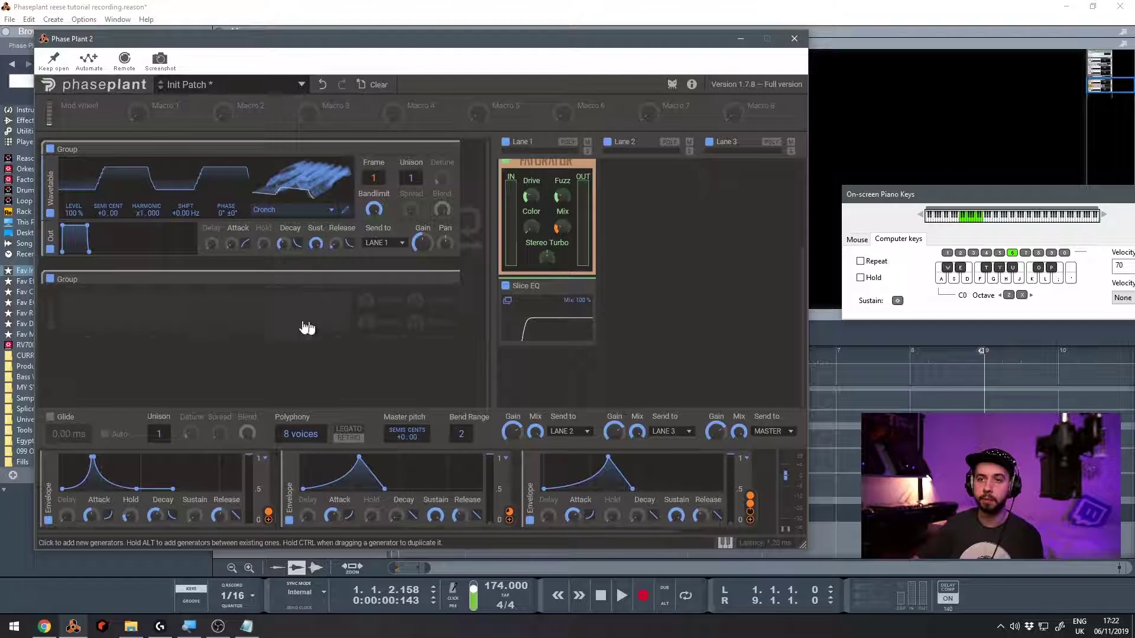
pyautogui.click(206, 321)
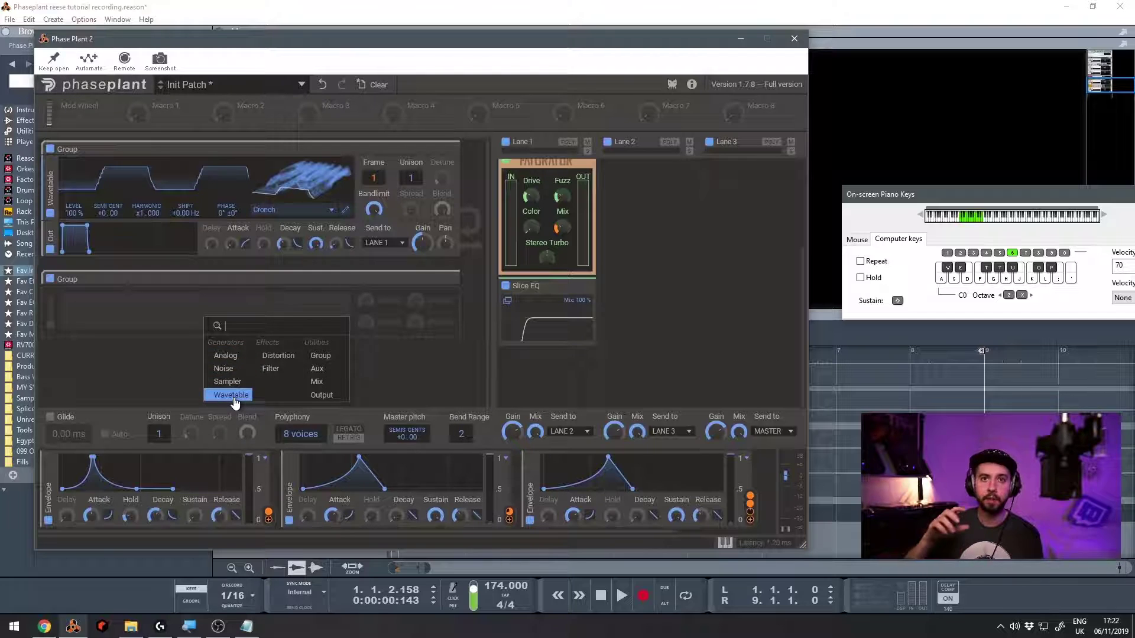
pyautogui.click(234, 395)
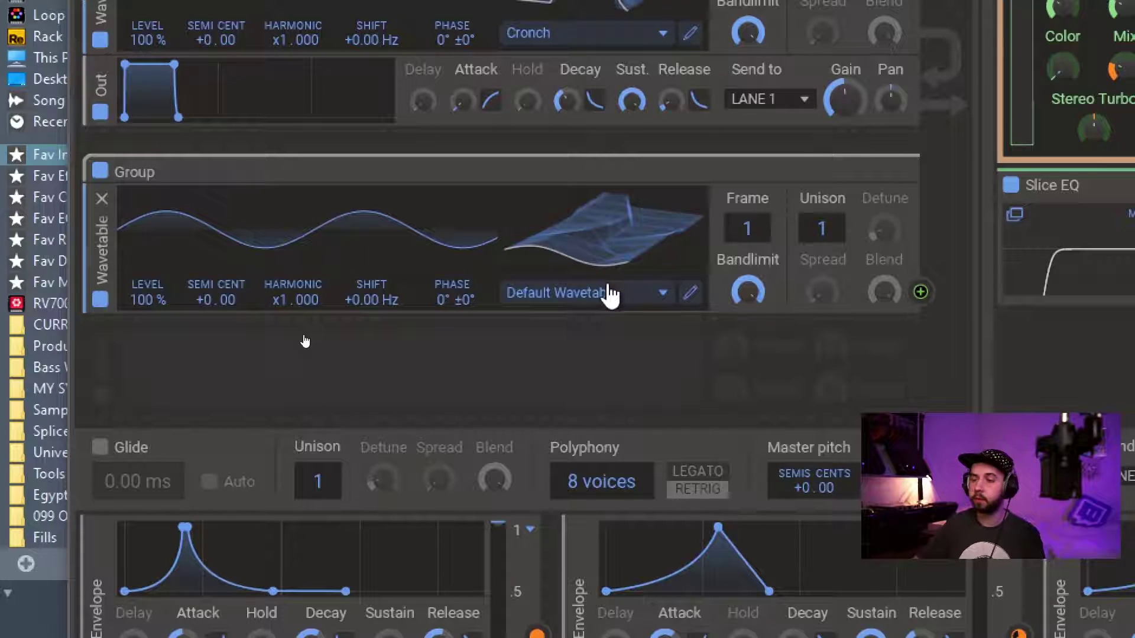
# Step: Load the Raw Harmonics wavetable from the Sines factory folder into the new generator, keeping it at frame 1
pyautogui.click(613, 291)
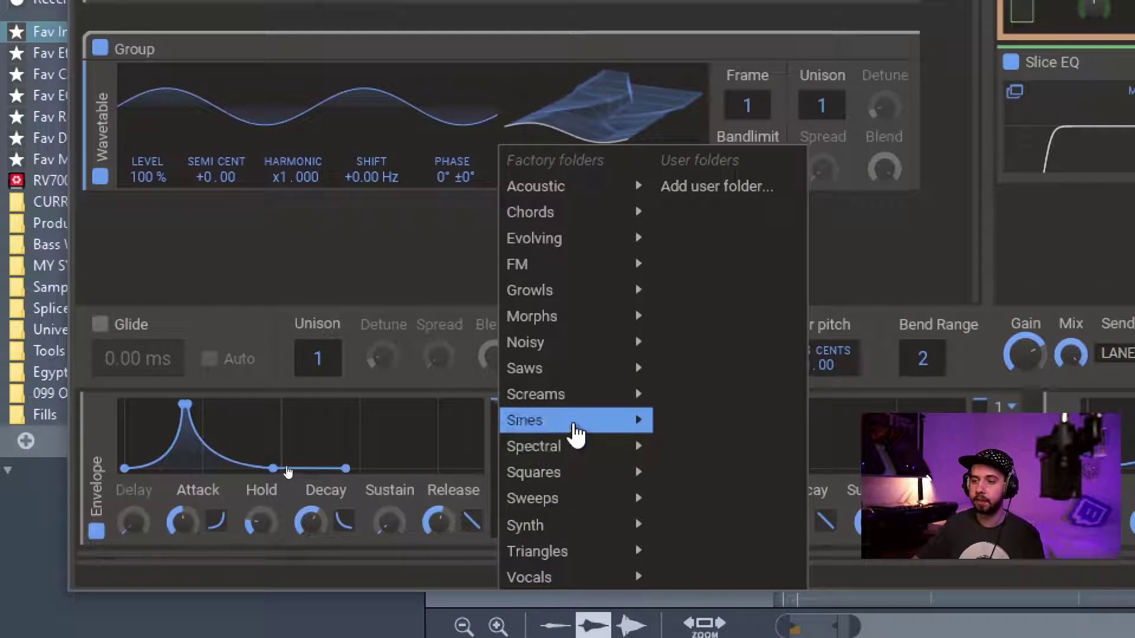
pyautogui.moveTo(572, 426)
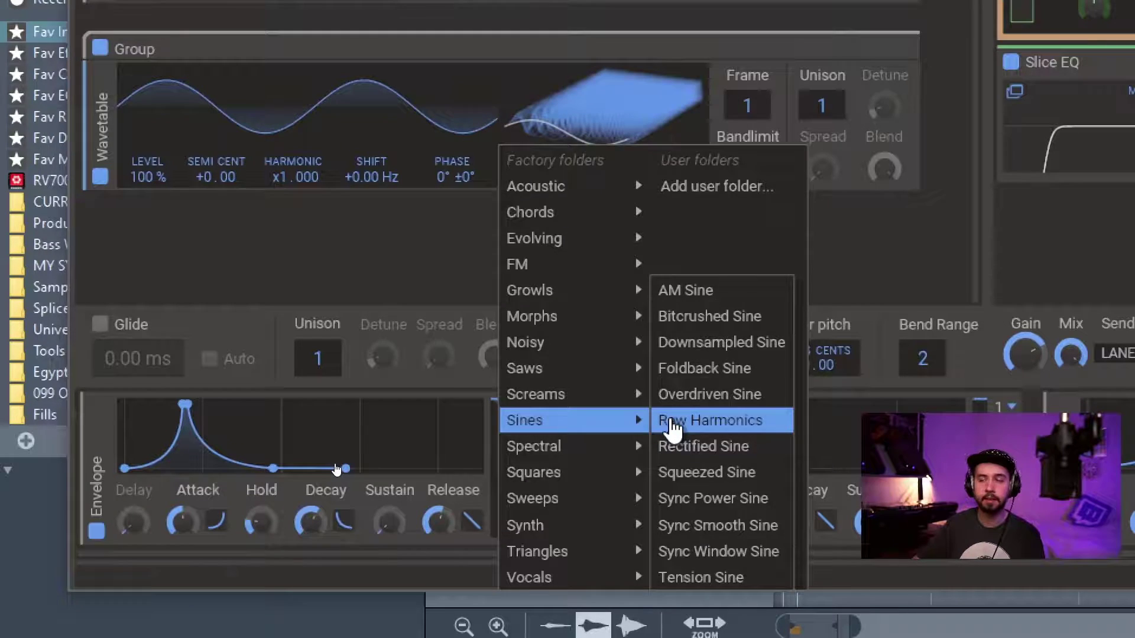
pyautogui.click(672, 423)
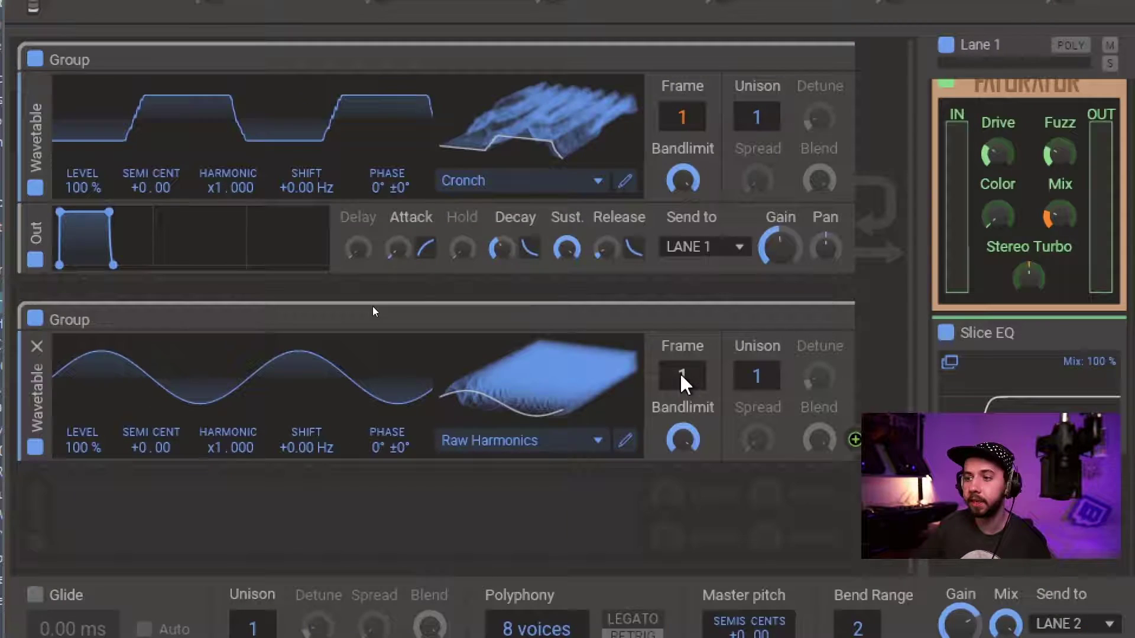
pyautogui.moveTo(682, 380)
pyautogui.mouseDown()
pyautogui.moveTo(682, 110)
pyautogui.moveTo(682, 381)
pyautogui.mouseUp()
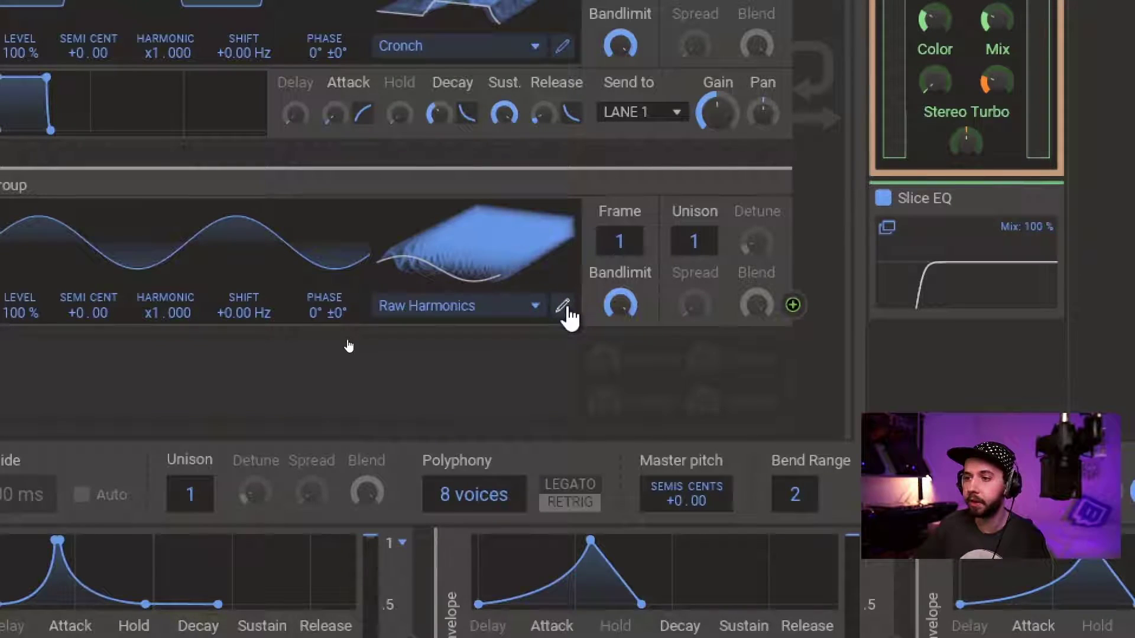
# Step: In the Raw Harmonics wavetable editor, adjust the phases of frame 1's lowest harmonics so the sine starts at its peak
pyautogui.click(563, 307)
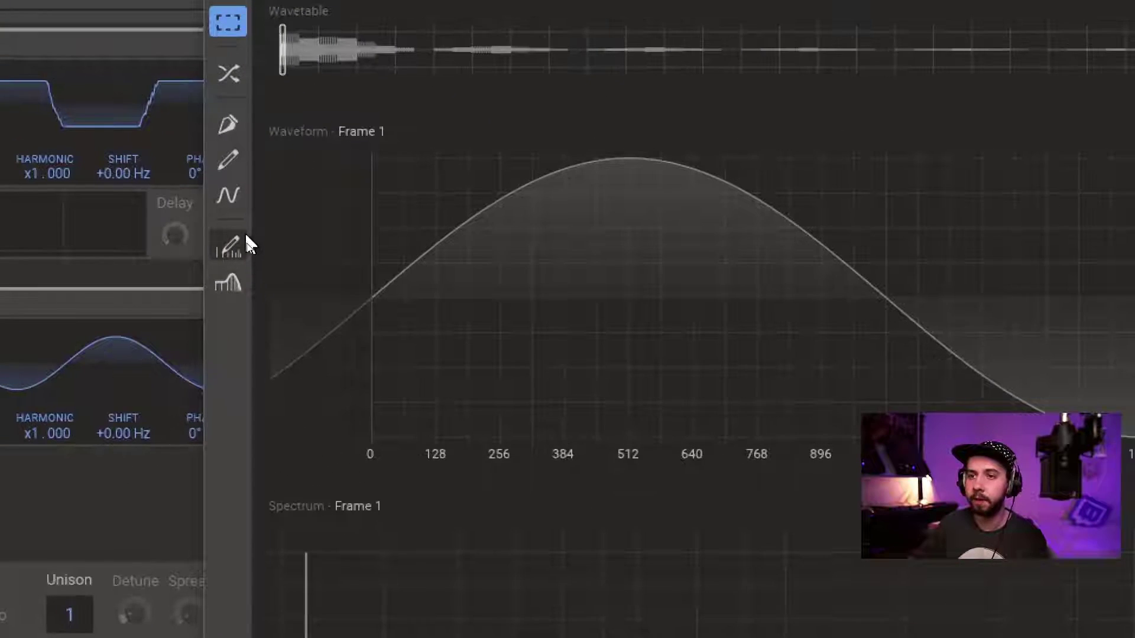
pyautogui.click(229, 247)
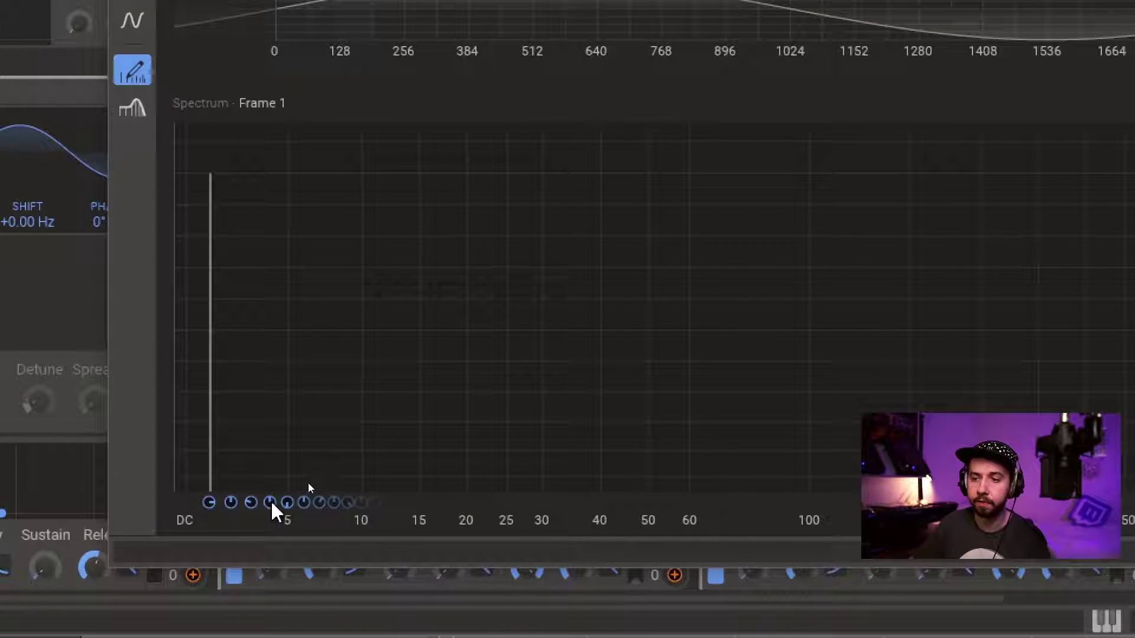
pyautogui.click(206, 500)
pyautogui.click(231, 502)
pyautogui.click(251, 503)
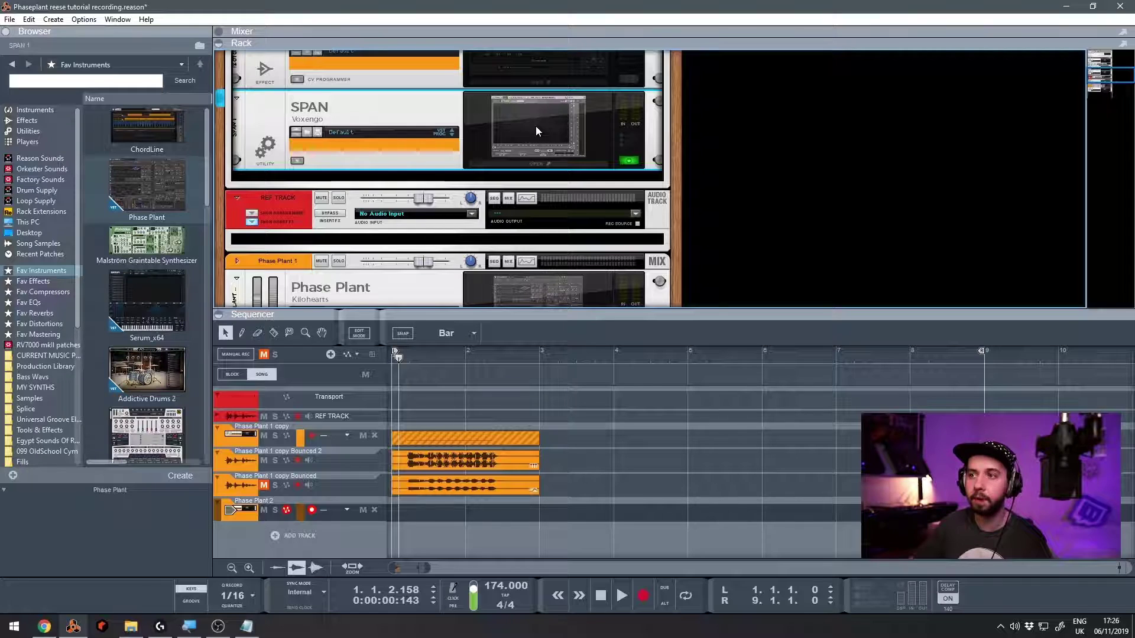
# Step: Open the SPAN spectrum analyzer from the rack, place it beside the rack and reopen the Phase Plant window
pyautogui.click(538, 130)
pyautogui.moveTo(578, 144); pyautogui.dragTo(693, 152)
pyautogui.scroll(-2, 495, 209)
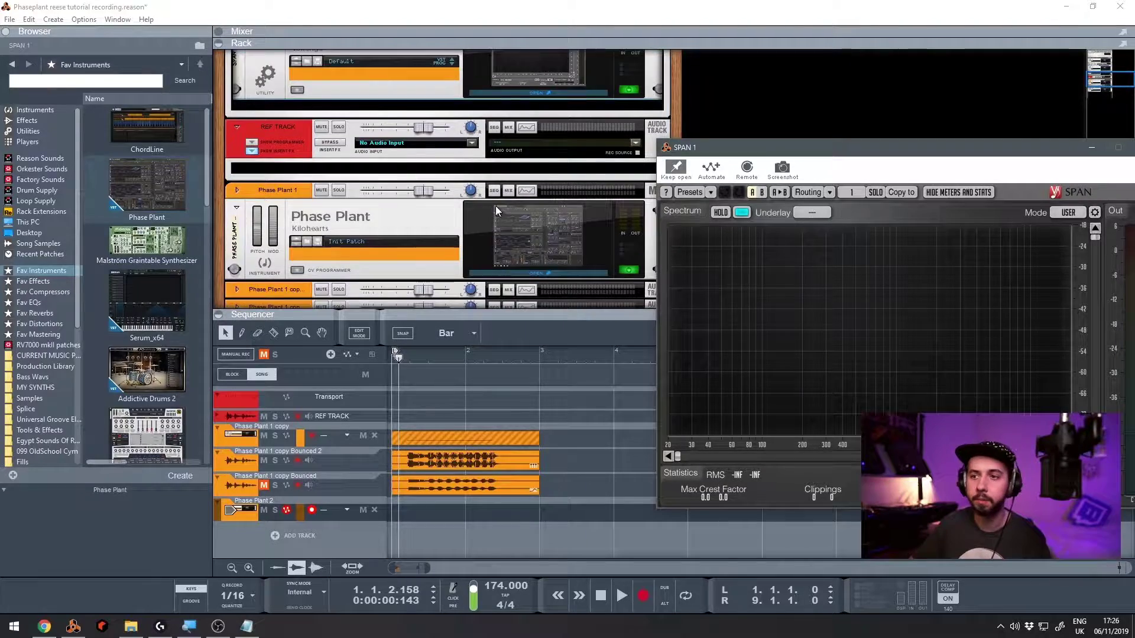
pyautogui.click(496, 211)
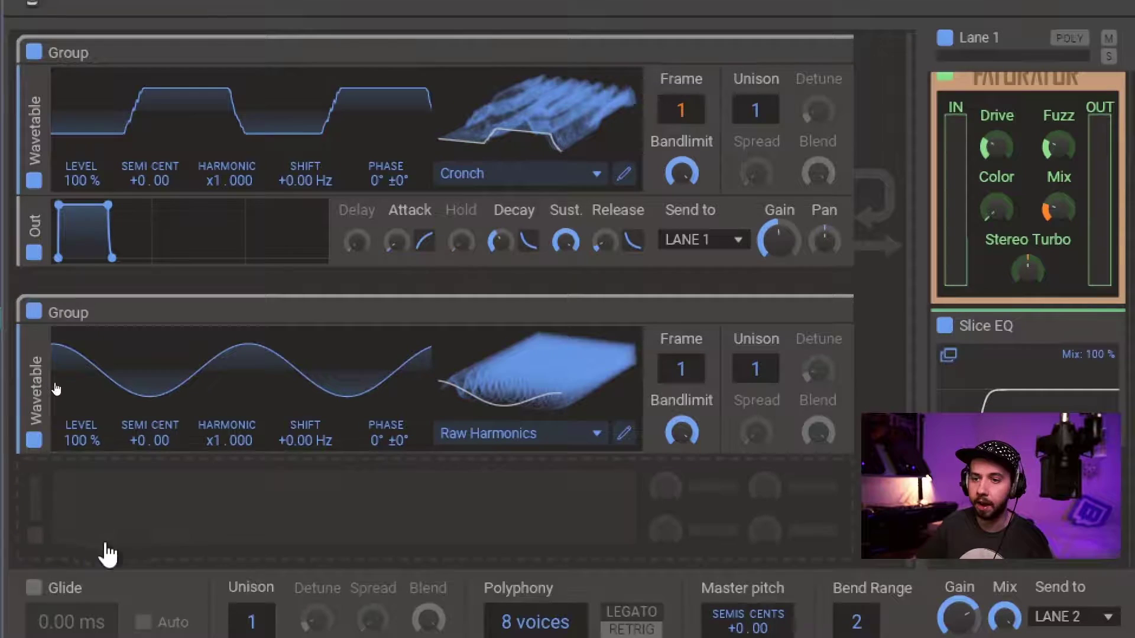
# Step: Add an Output to the Raw Harmonics group and send it to Lane 2
pyautogui.click(213, 509)
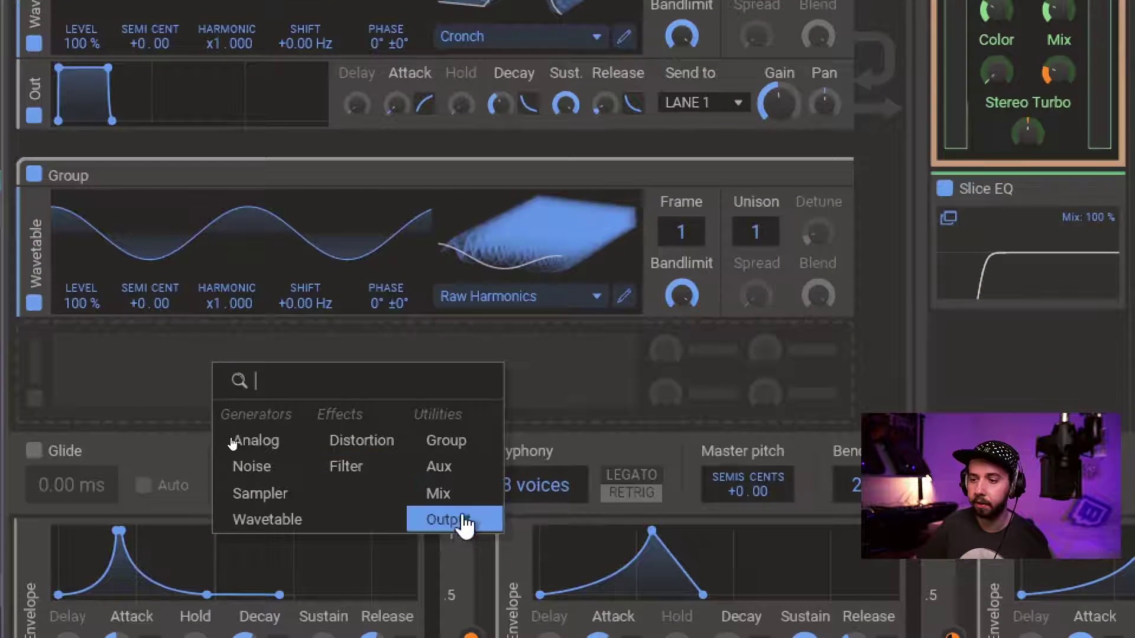
pyautogui.click(453, 521)
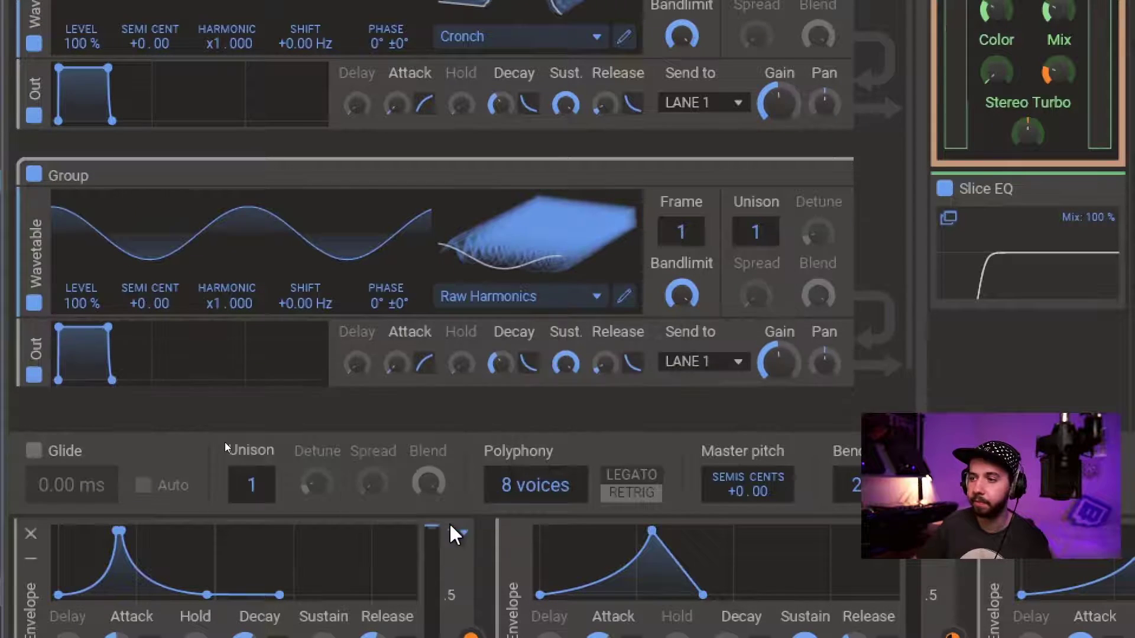
pyautogui.click(731, 366)
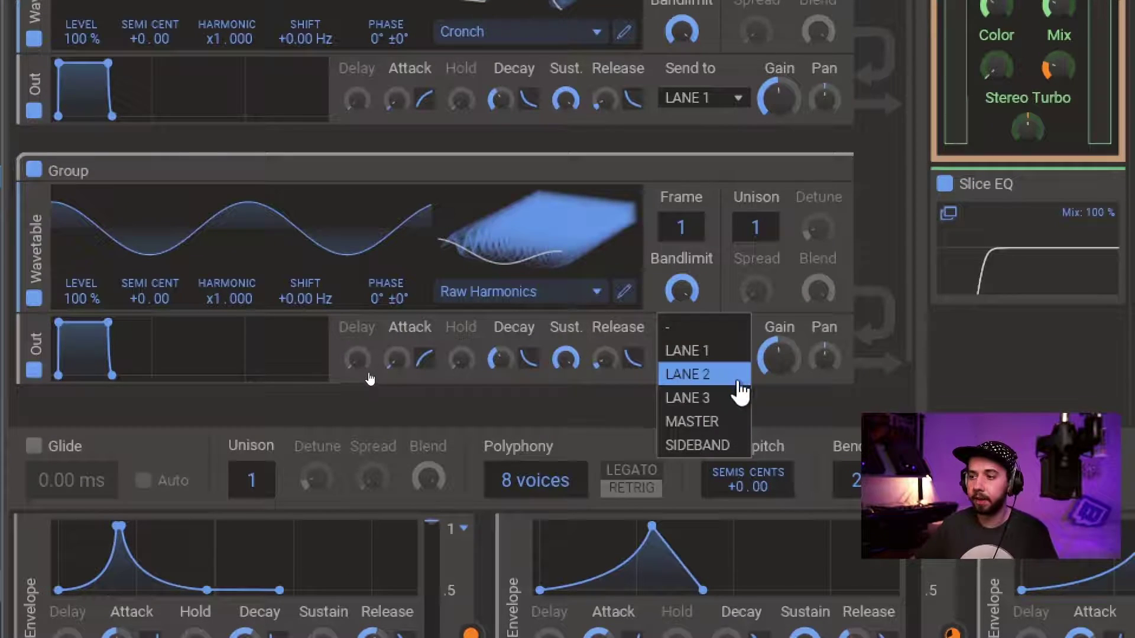
pyautogui.click(736, 379)
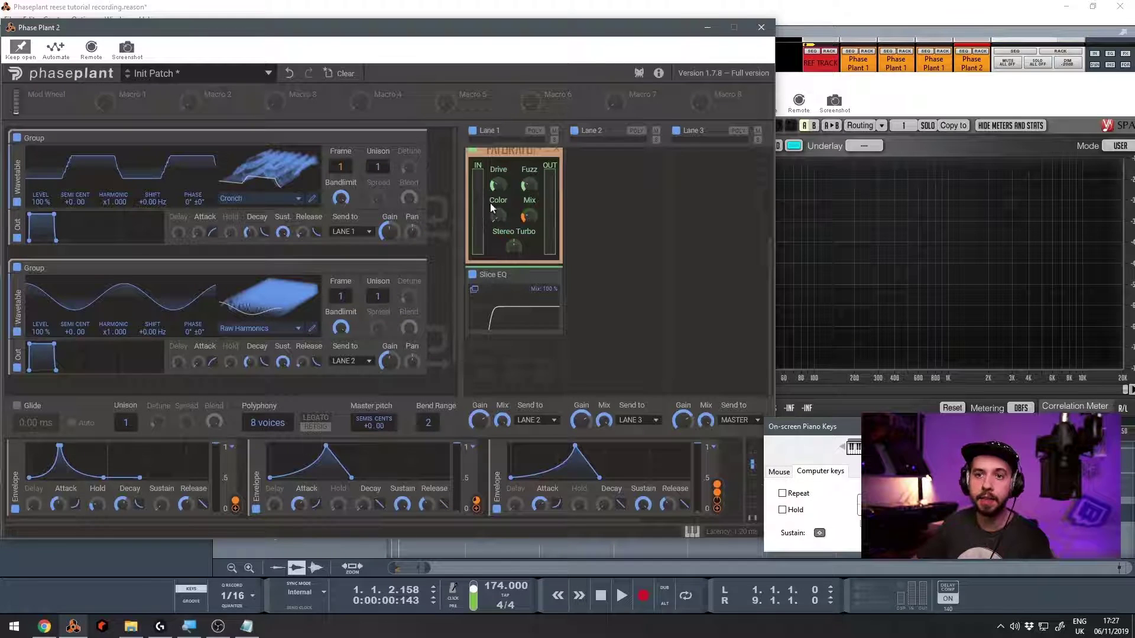
# Step: Toggle Lane 1's mute on and back off, and disable the Cronch wavetable group
pyautogui.click(554, 131)
pyautogui.click(554, 131)
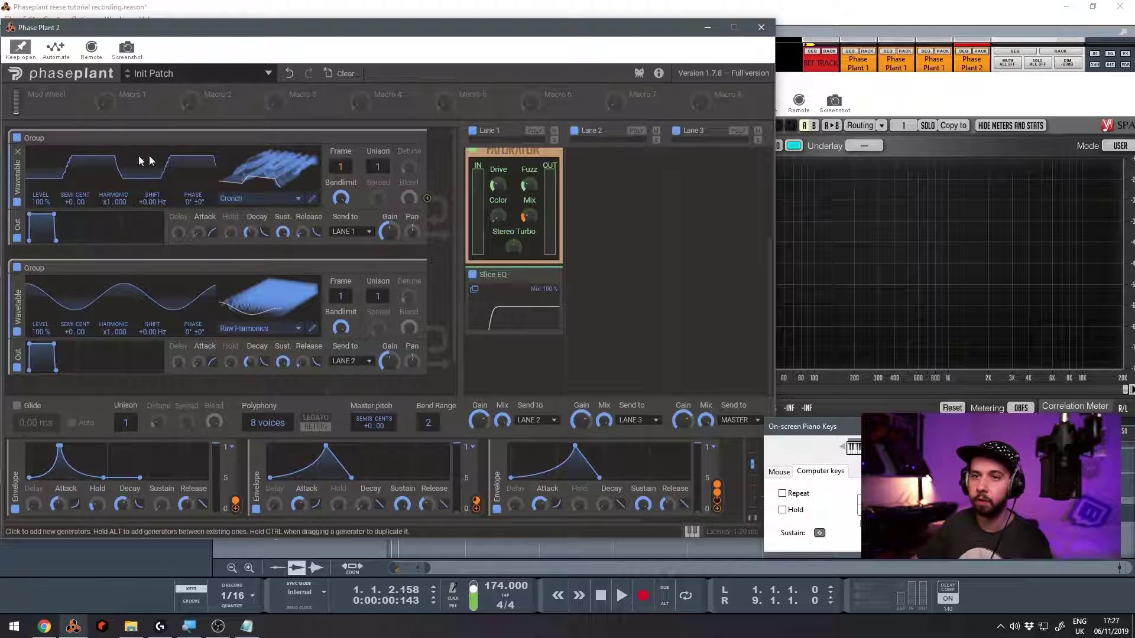
pyautogui.click(18, 138)
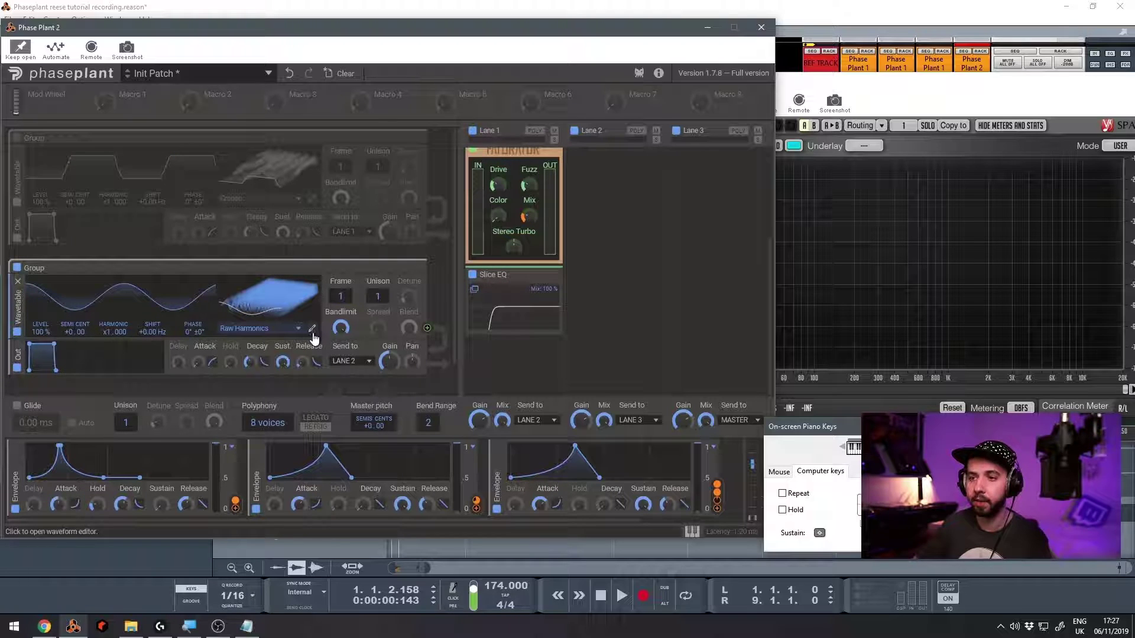
# Step: Open the Raw Harmonics wavetable editor beside SPAN and play a test note to examine the sine's spectrum
pyautogui.click(311, 329)
pyautogui.moveTo(383, 103); pyautogui.dragTo(175, 76)
pyautogui.click(809, 147)
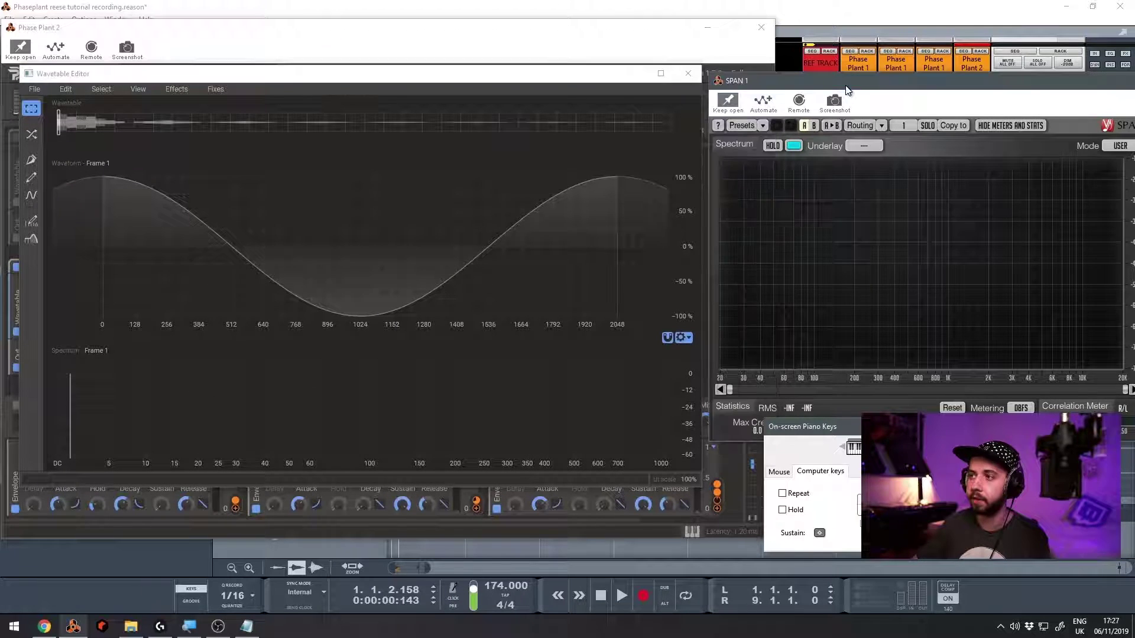
pyautogui.press('v')
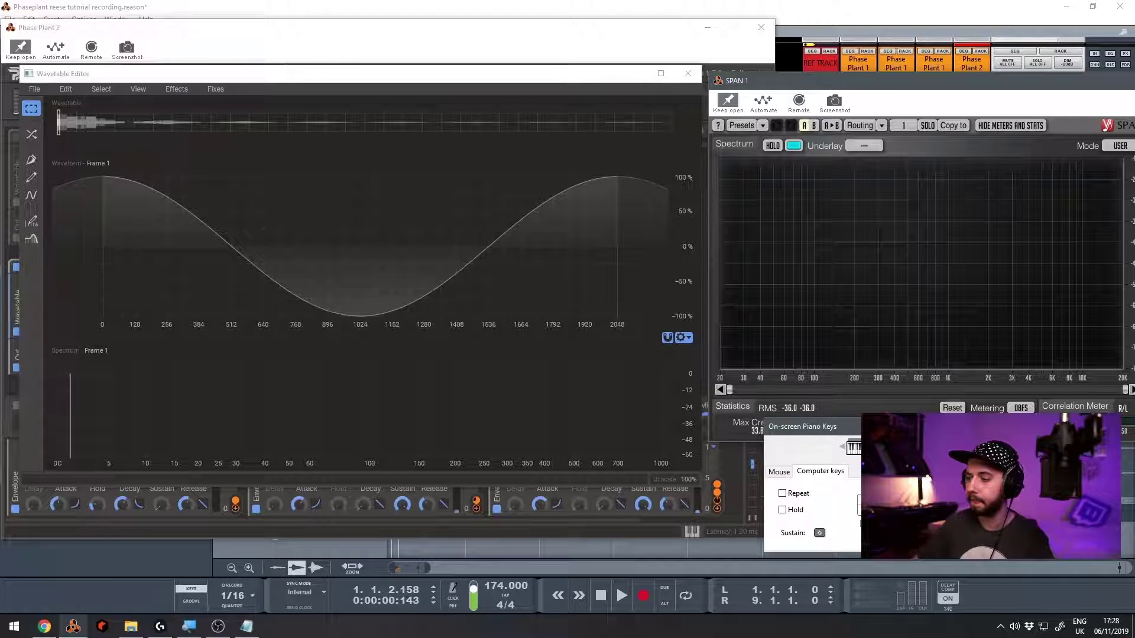
# Step: Activate the Harmonic Edit Tool on the Raw Harmonics frame and play test notes to examine its harmonics in SPAN
pyautogui.press('v')
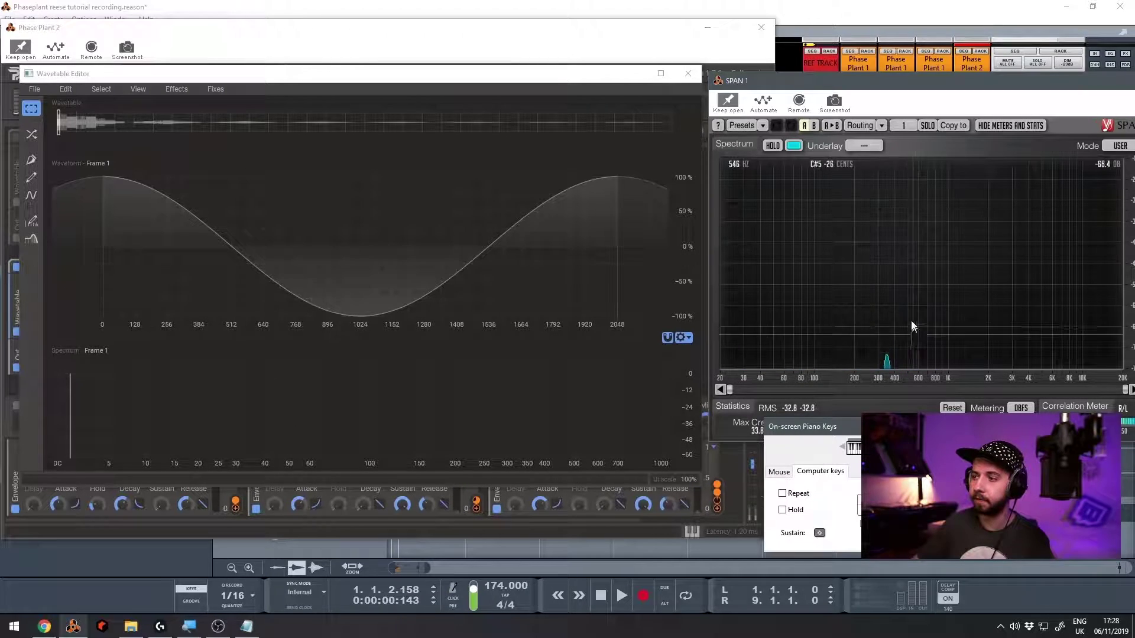
pyautogui.click(33, 221)
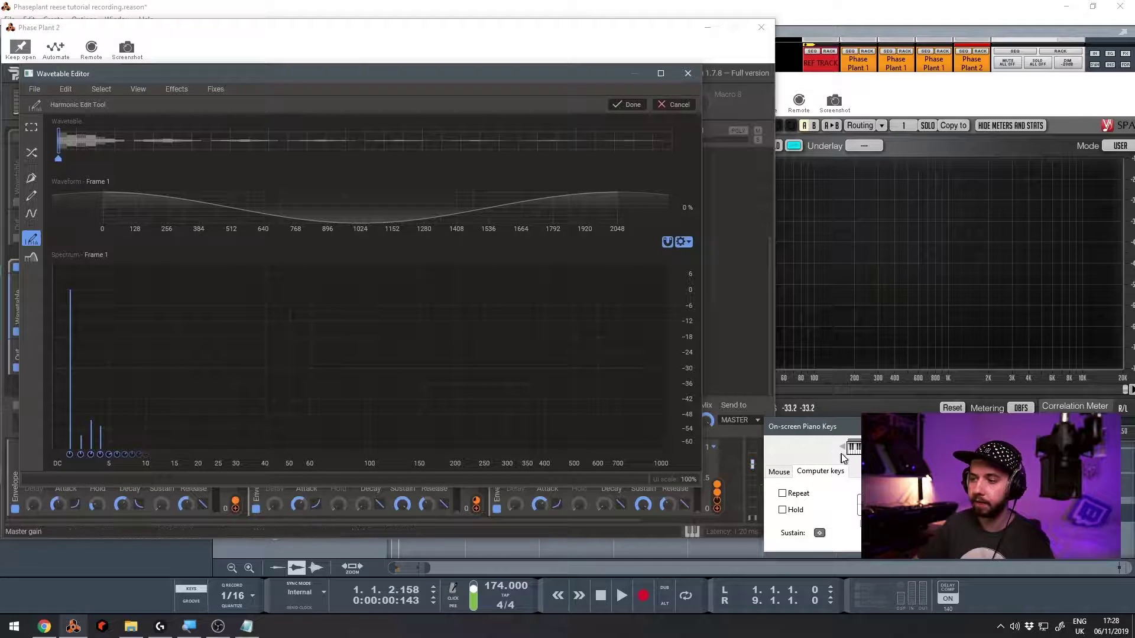
pyautogui.click(1128, 388)
pyautogui.press('v')
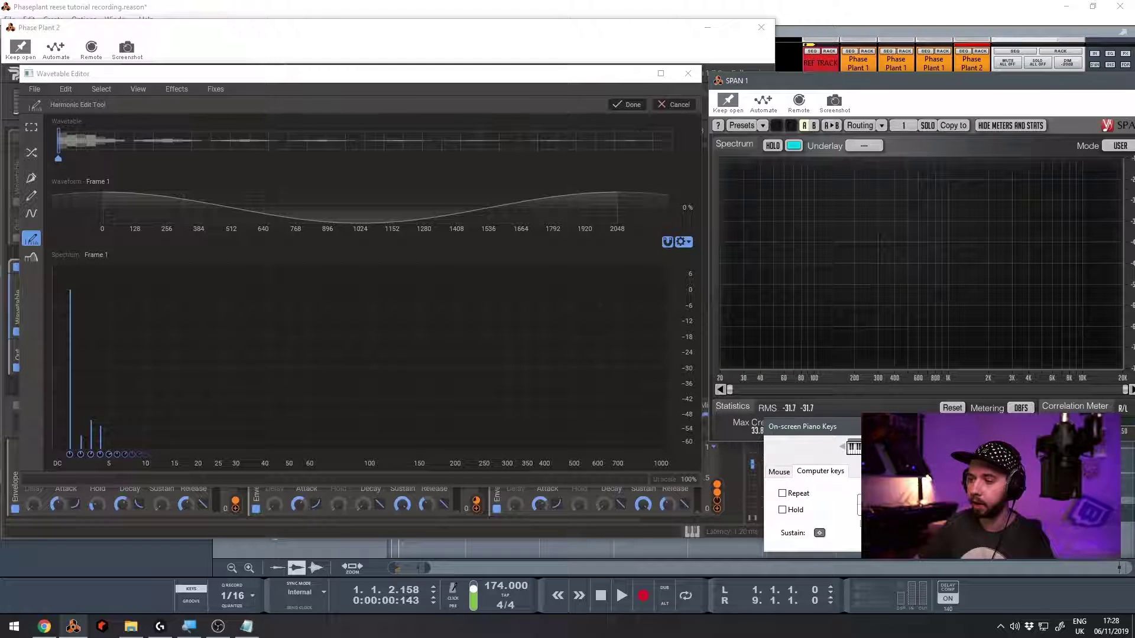
pyautogui.press('v')
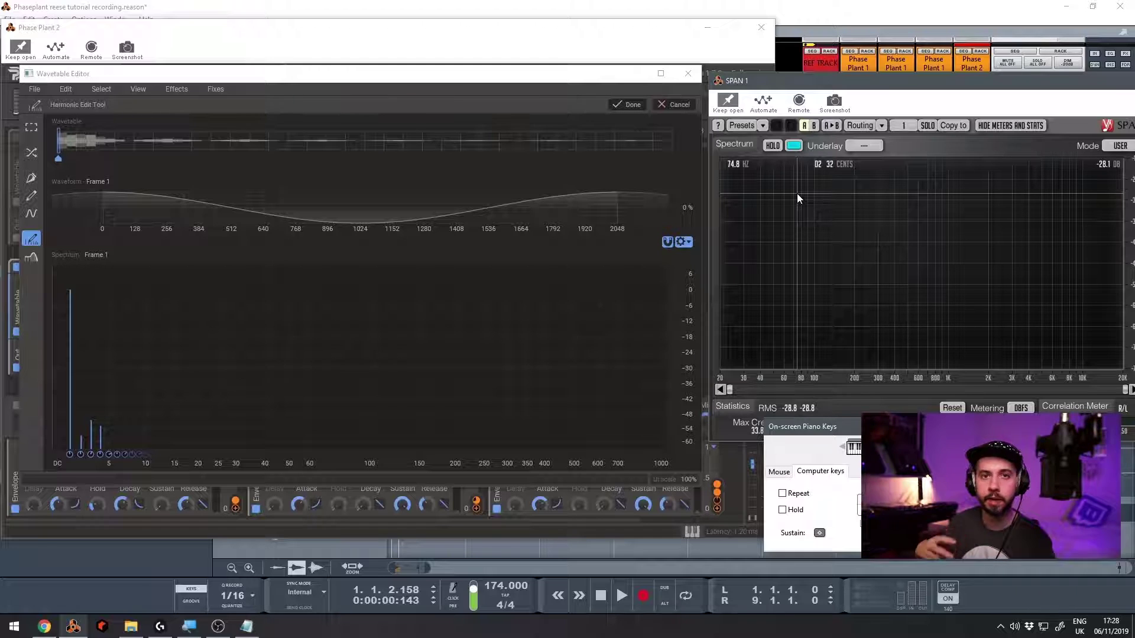
# Step: Raise the third to sixth harmonics of Frame 1, then try the second harmonic at about -6 dB and lower it again
pyautogui.click(92, 389)
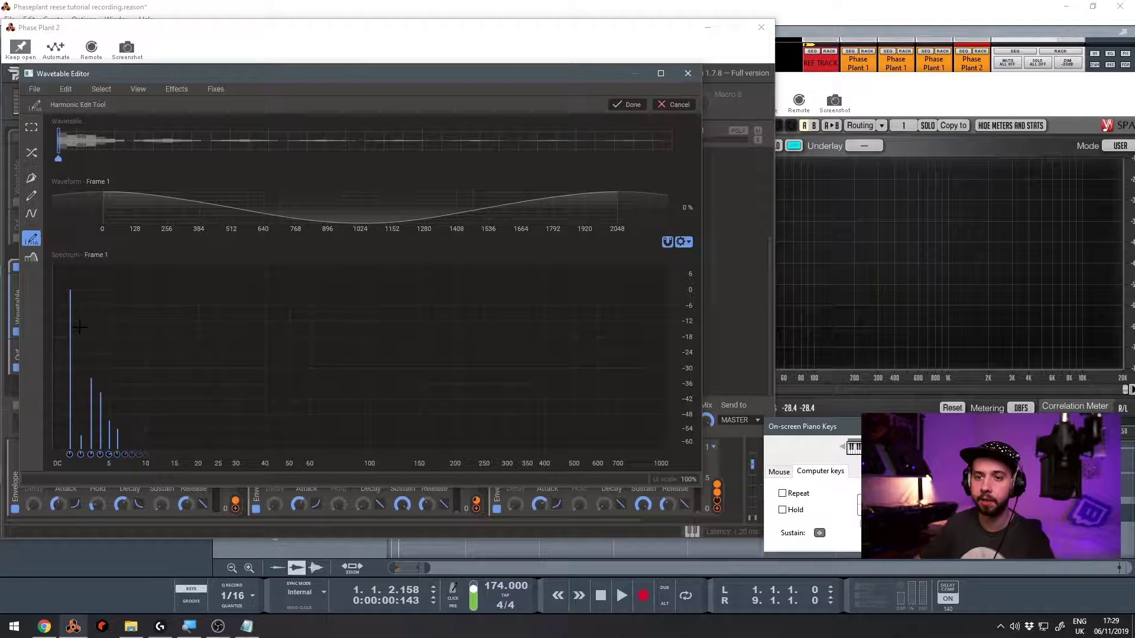
pyautogui.moveTo(79, 324); pyautogui.dragTo(80, 306)
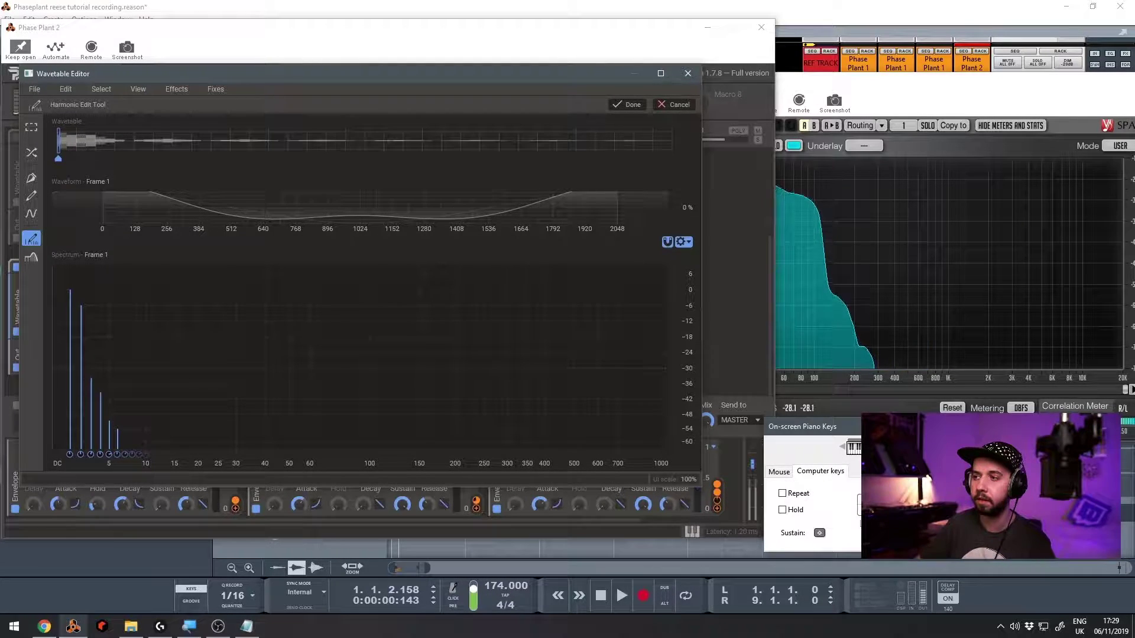
pyautogui.moveTo(81, 305); pyautogui.dragTo(78, 414)
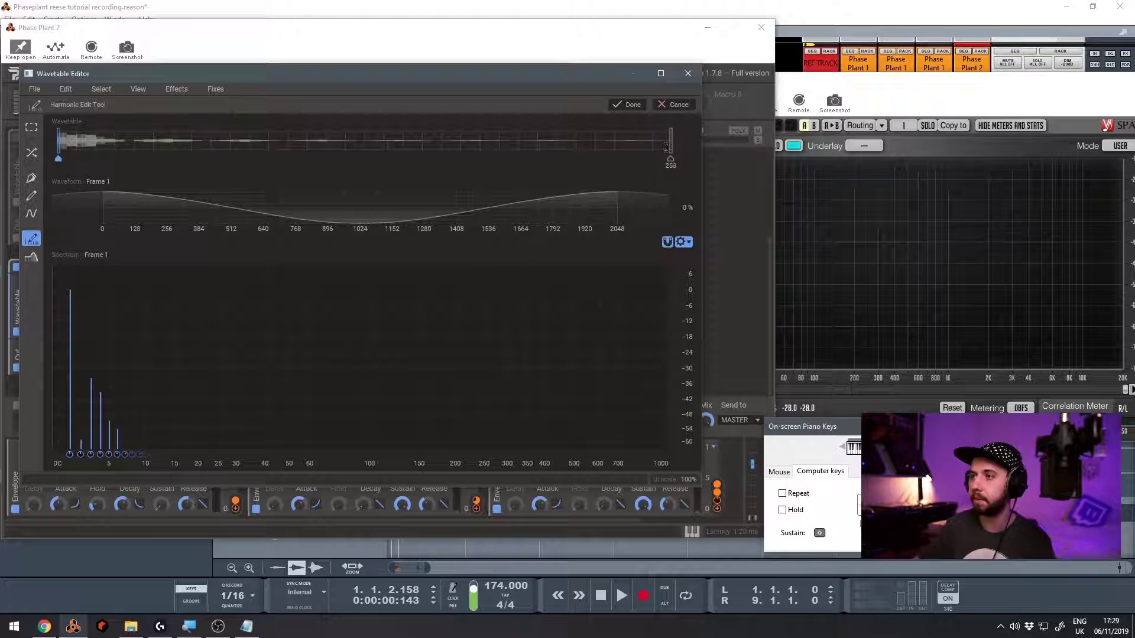
# Step: Re-enable the Cronch group and raise the fundamental of the Raw Harmonics wavetable's Frame 1 slightly above 0 dB
pyautogui.click(16, 144)
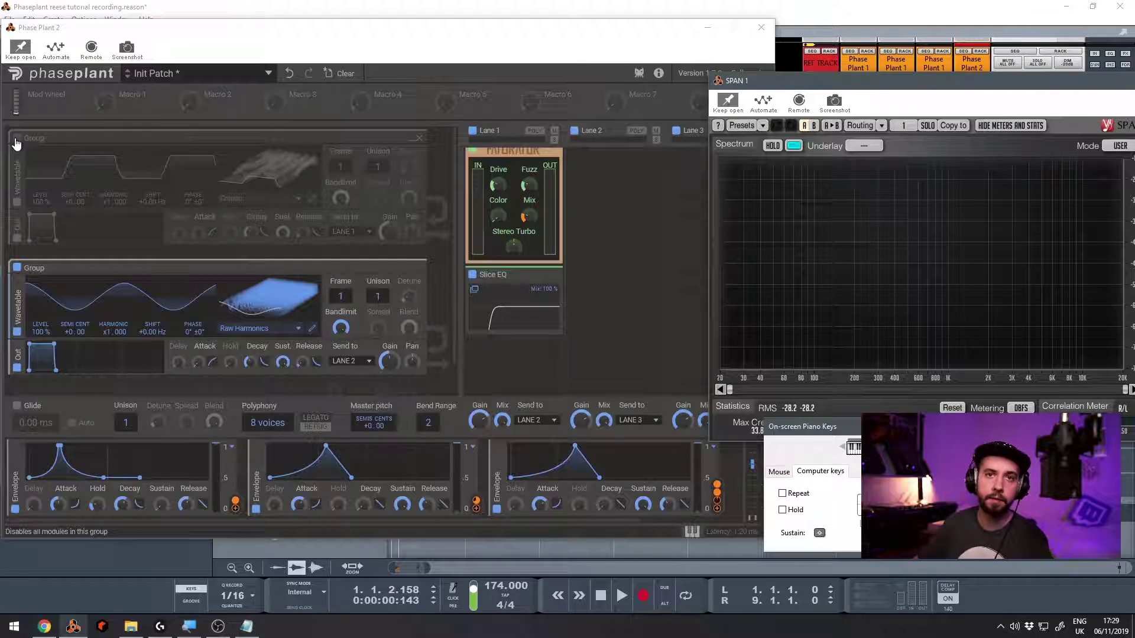
pyautogui.click(16, 144)
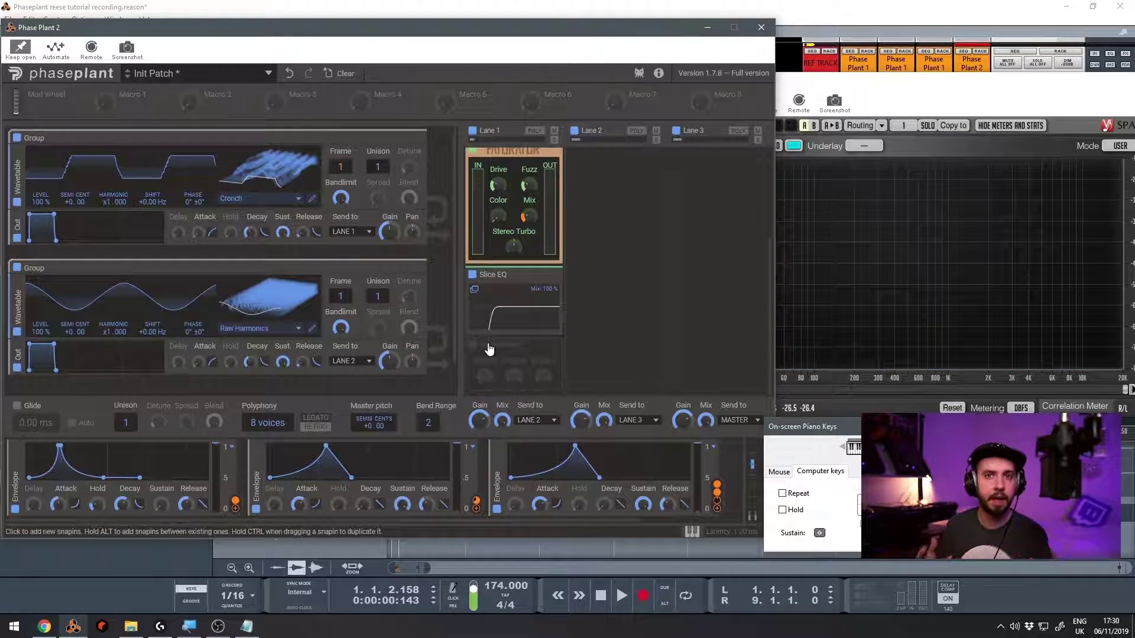
pyautogui.click(311, 328)
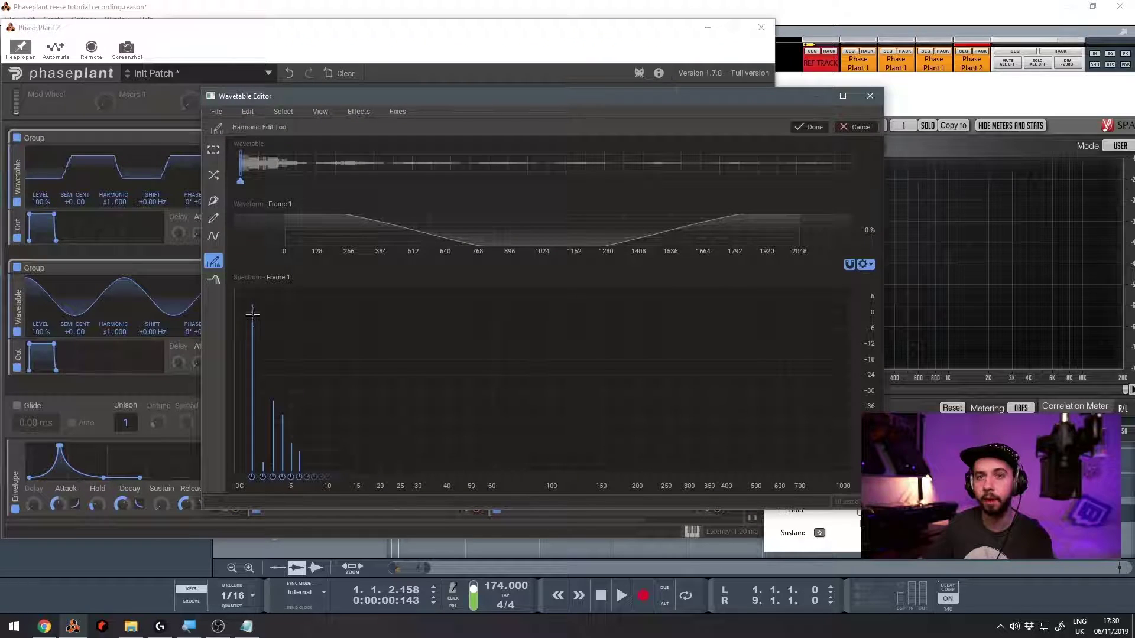
pyautogui.moveTo(252, 315)
pyautogui.mouseDown()
pyautogui.moveTo(253, 328)
pyautogui.moveTo(253, 306)
pyautogui.mouseUp()
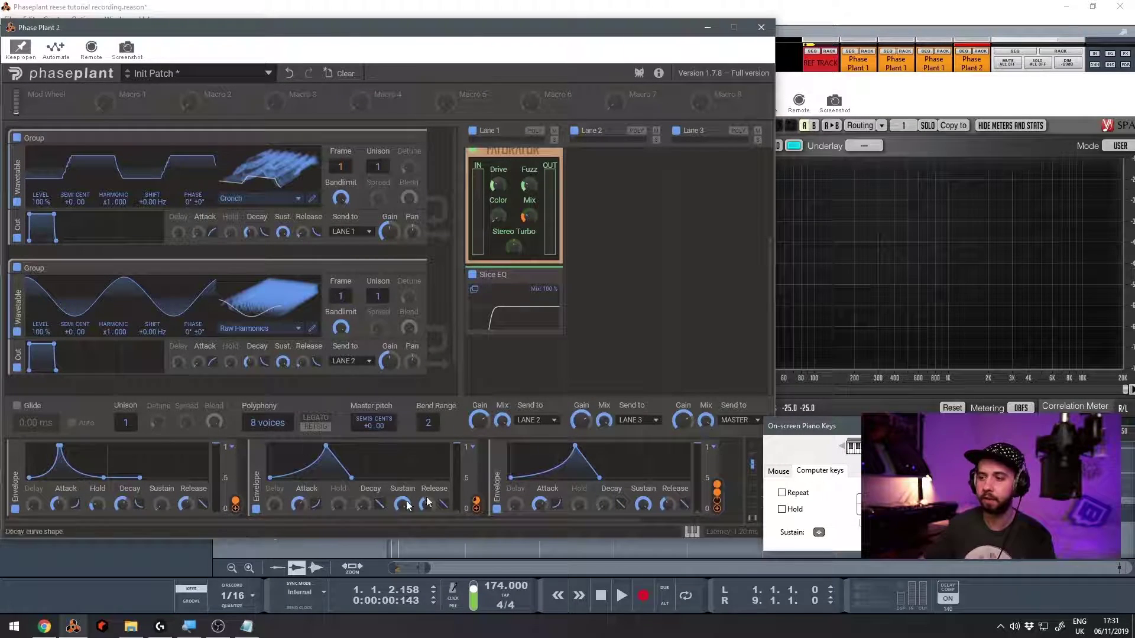
# Step: Minimize the three existing envelope modulators
pyautogui.click(499, 467)
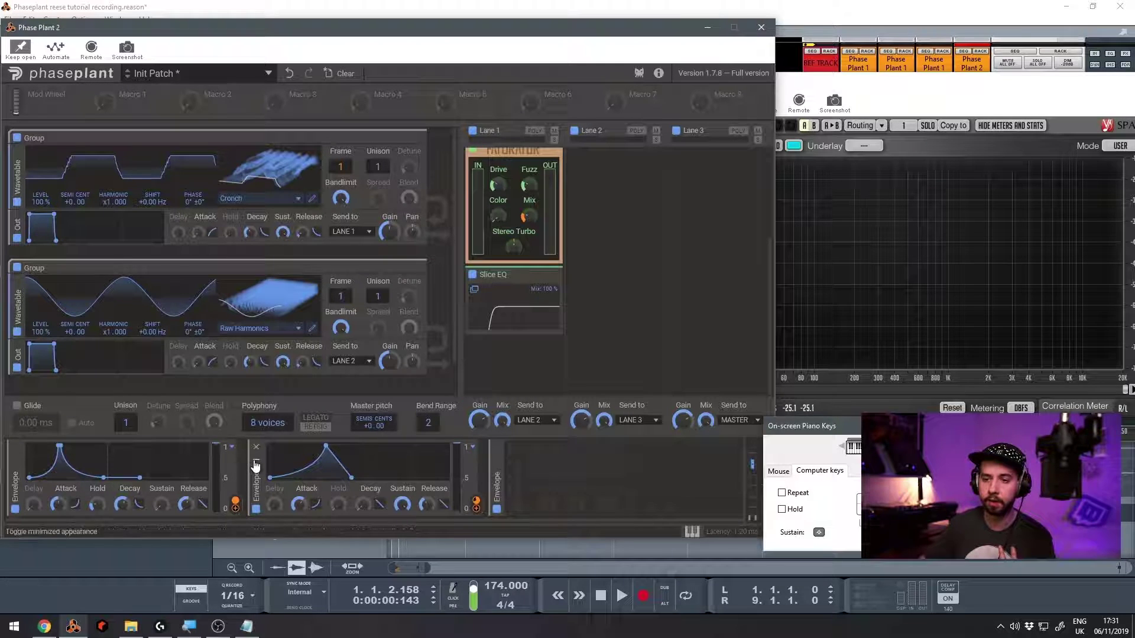
pyautogui.click(256, 465)
pyautogui.click(15, 466)
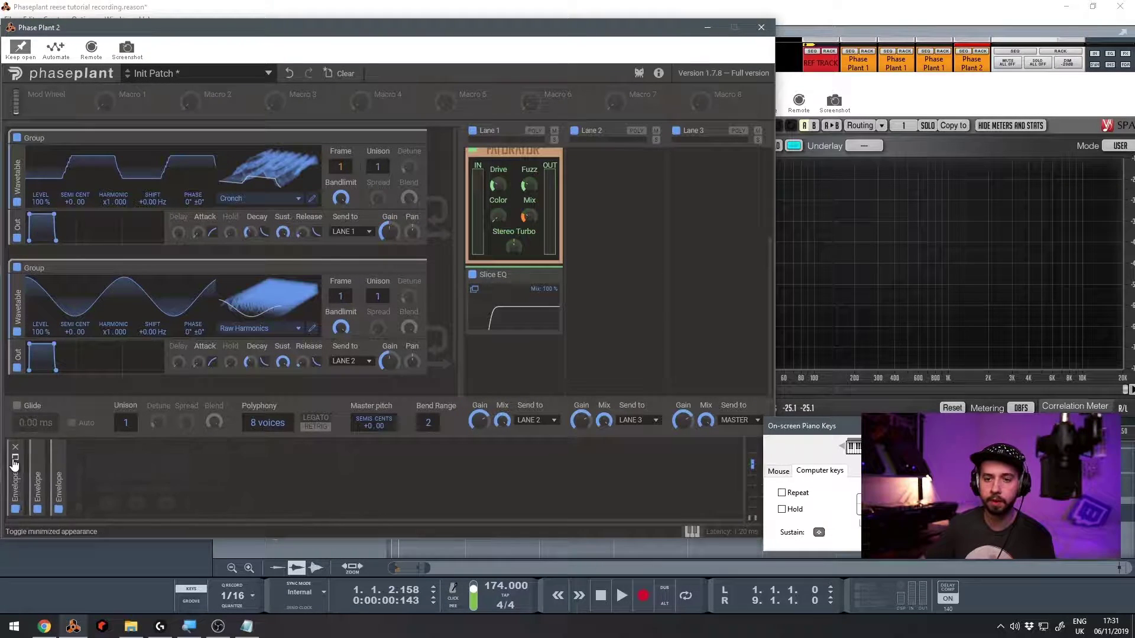
# Step: Add an LFO modulator and set its rate to 0.10 Hz in free-running mode
pyautogui.click(163, 479)
pyautogui.click(175, 479)
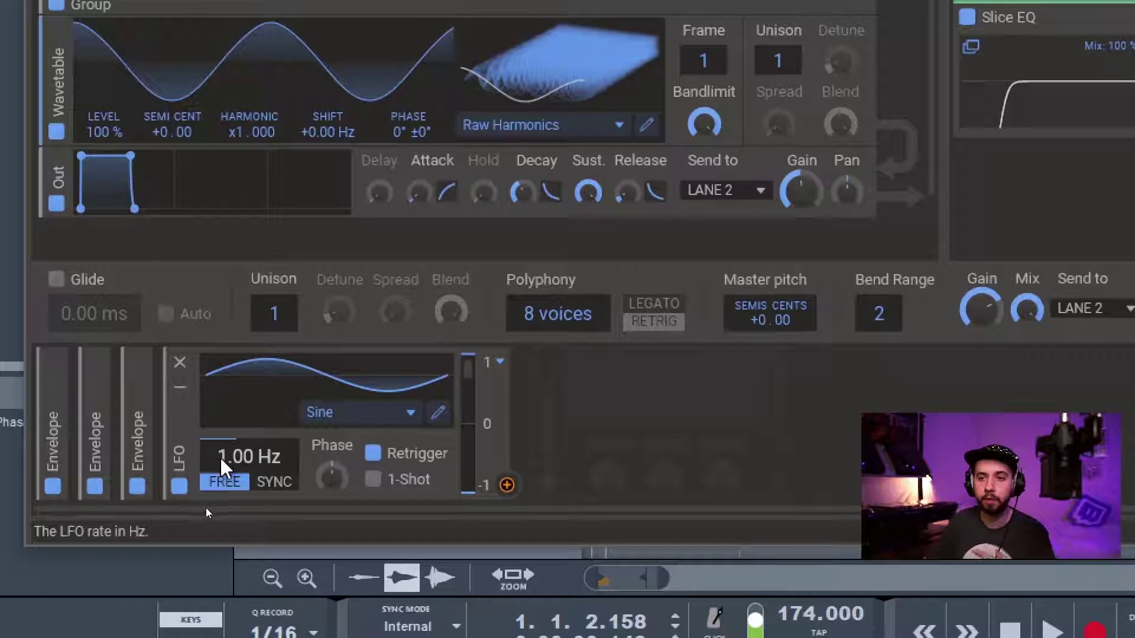
pyautogui.click(274, 486)
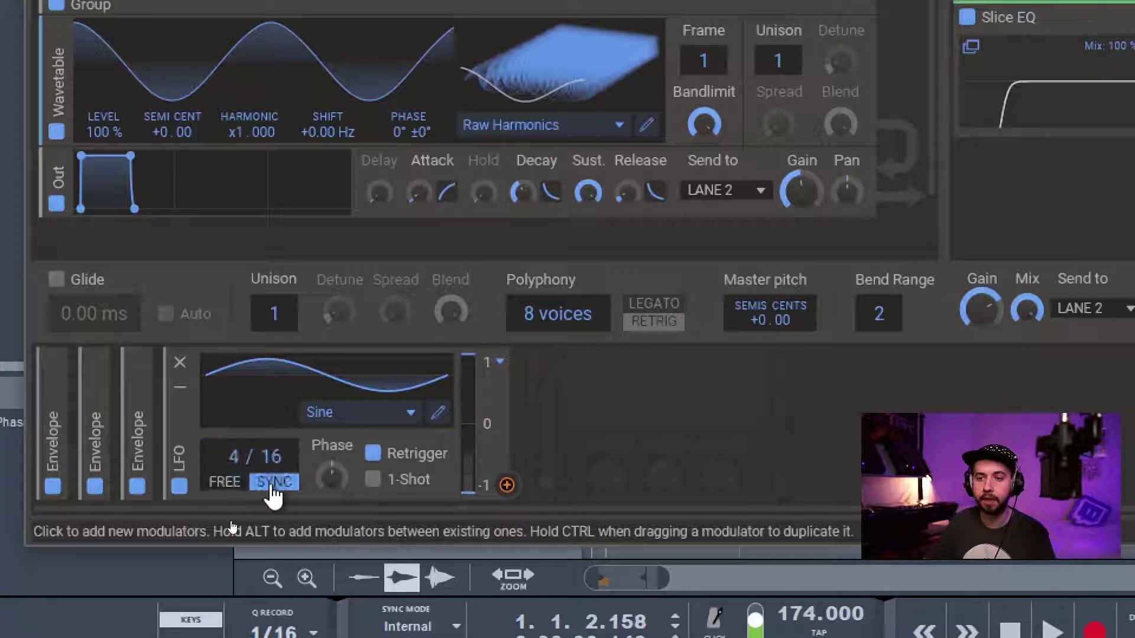
pyautogui.click(227, 483)
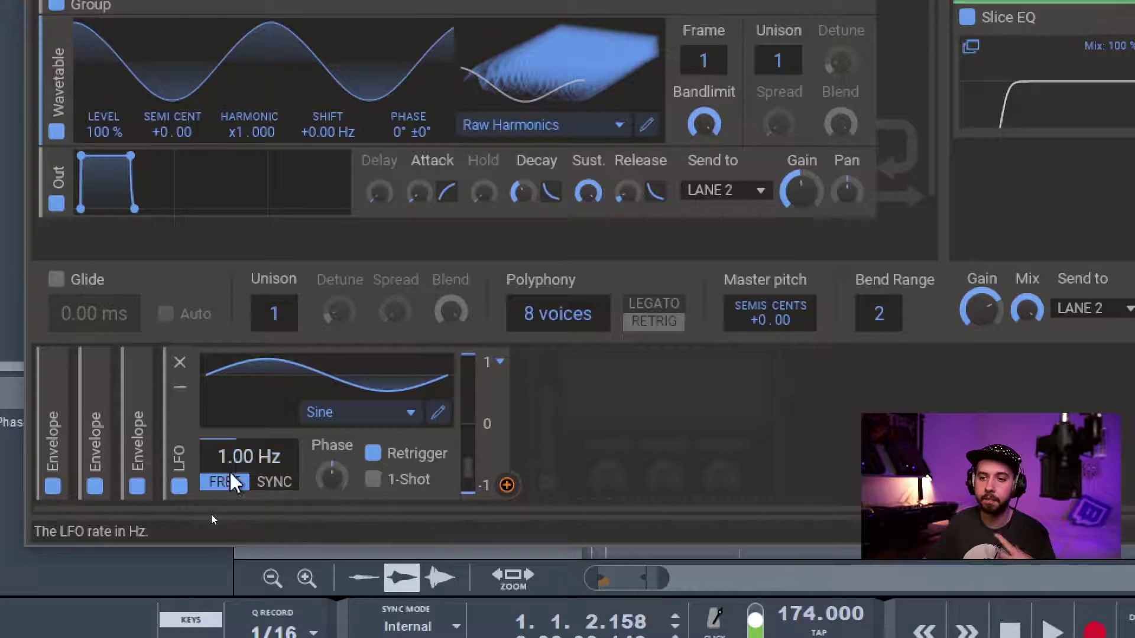
pyautogui.moveTo(244, 459)
pyautogui.mouseDown()
pyautogui.moveTo(244, 491)
pyautogui.moveTo(243, 473)
pyautogui.mouseUp()
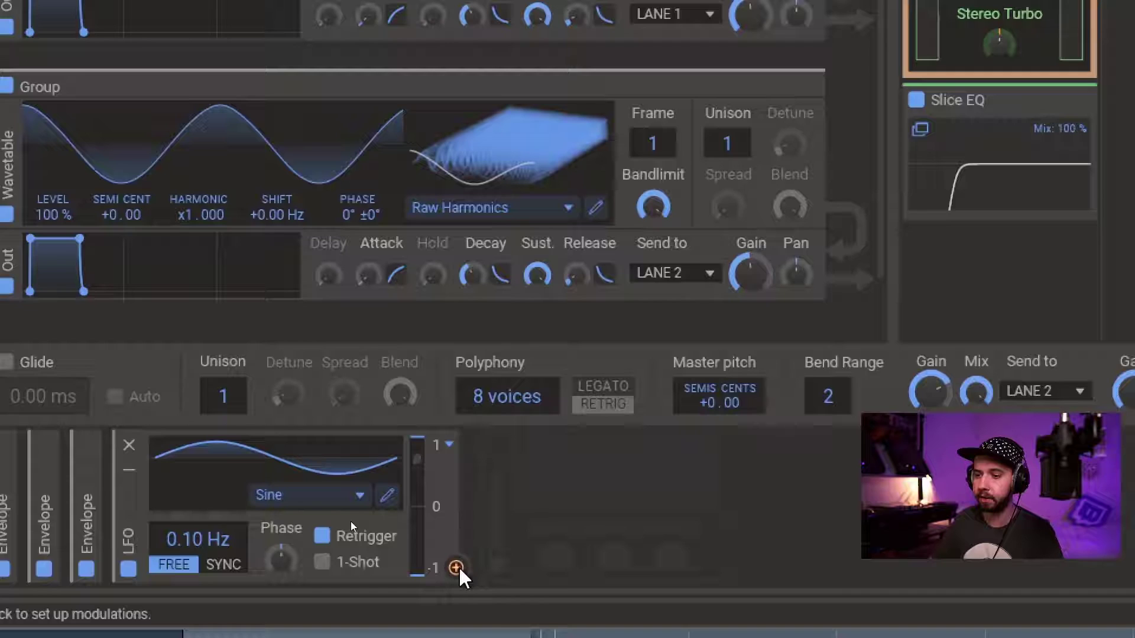
# Step: Assign the LFO to the output Gain of both the Cronch and Raw Harmonics groups, with positive modulation amounts
pyautogui.click(456, 569)
pyautogui.click(751, 295)
pyautogui.click(756, 38)
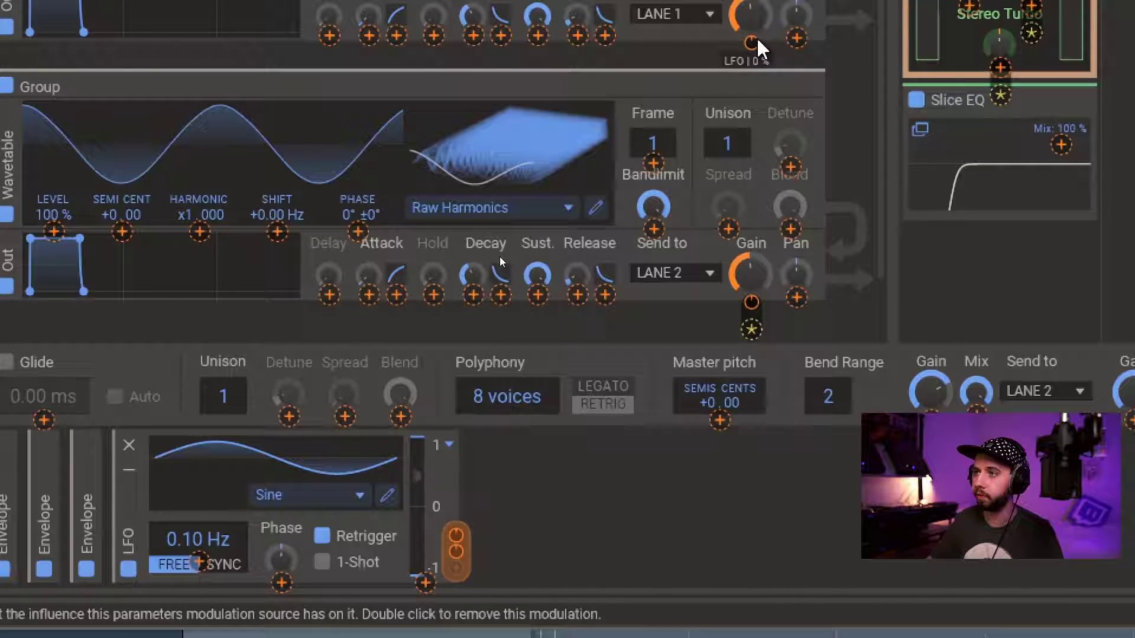
pyautogui.moveTo(750, 302); pyautogui.dragTo(751, 266)
pyautogui.moveTo(751, 44); pyautogui.dragTo(751, 7)
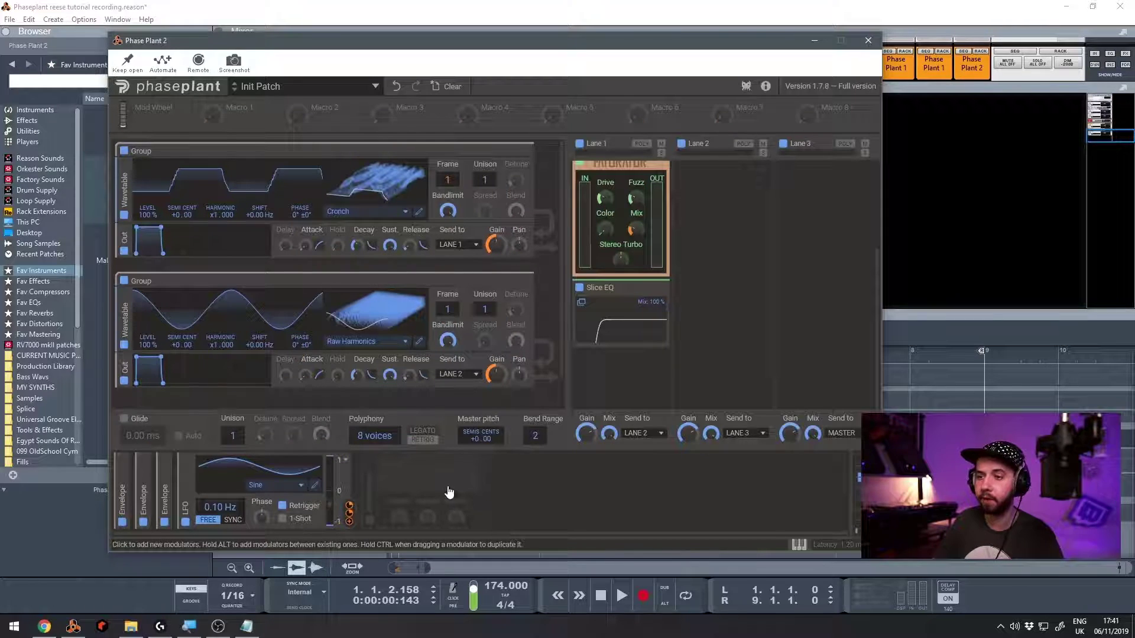
# Step: Add a new envelope modulator and assign it to the LFO's rate with a positive amount
pyautogui.click(449, 492)
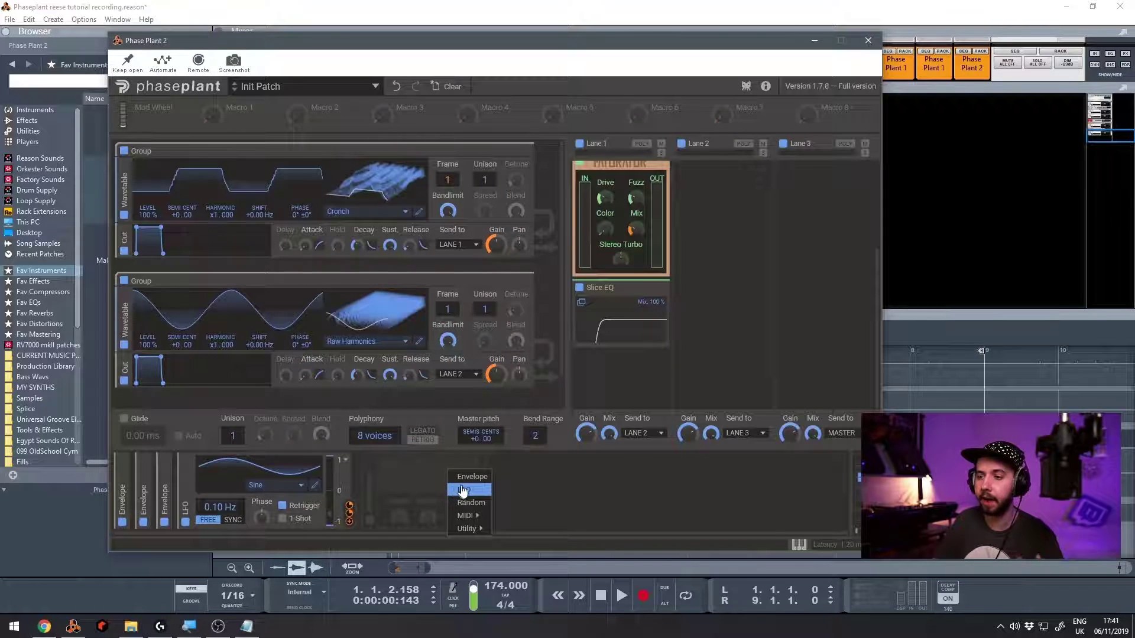
pyautogui.click(467, 477)
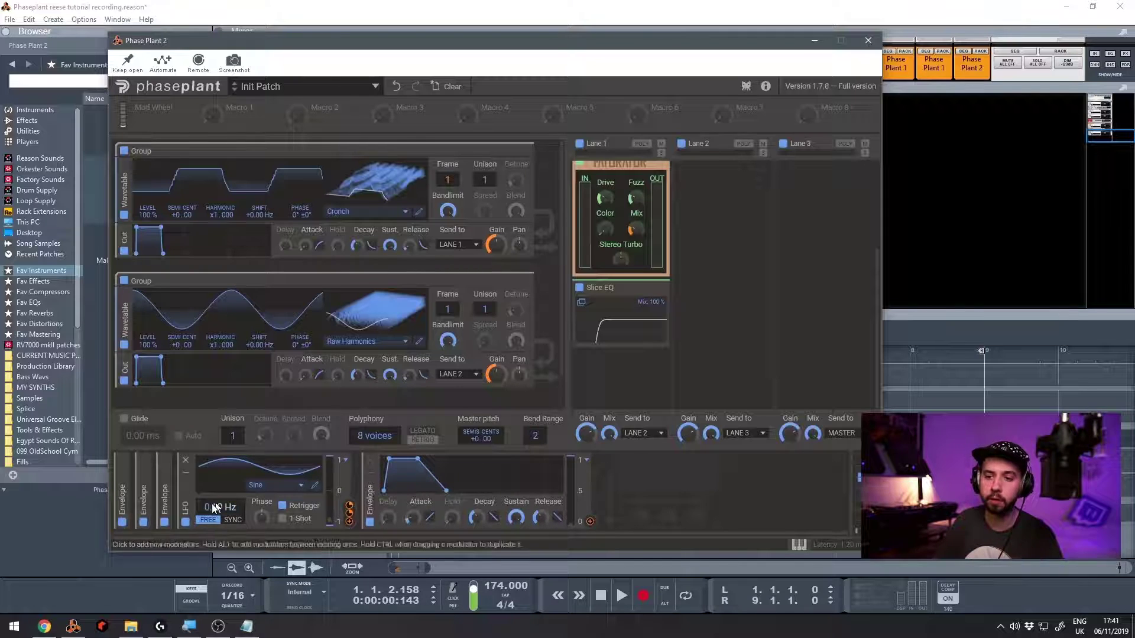
pyautogui.click(590, 524)
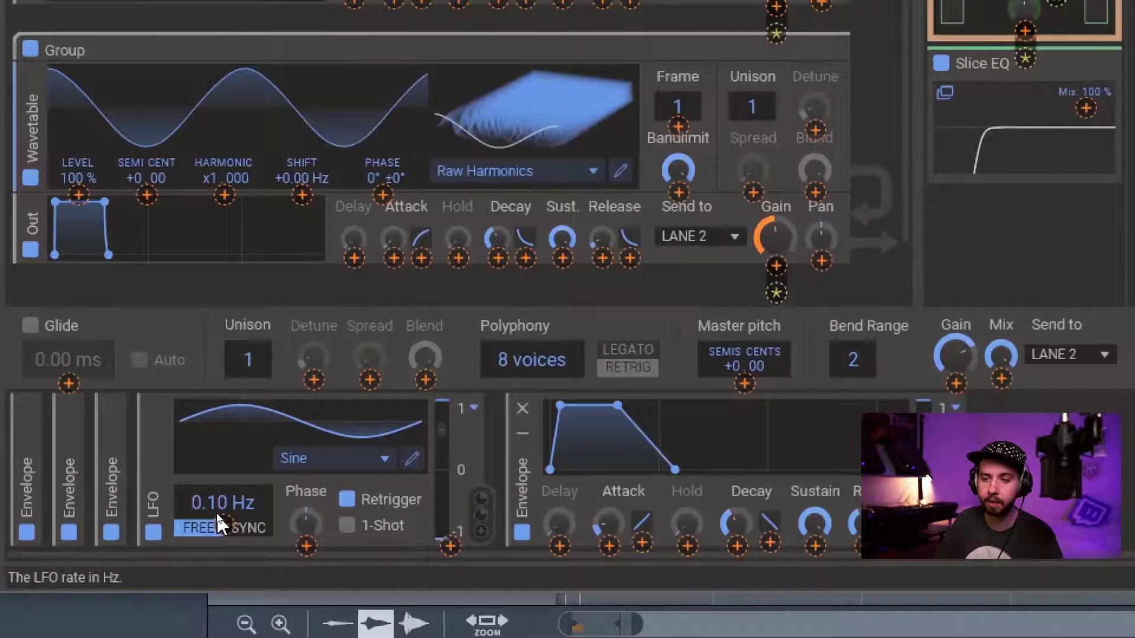
pyautogui.click(218, 520)
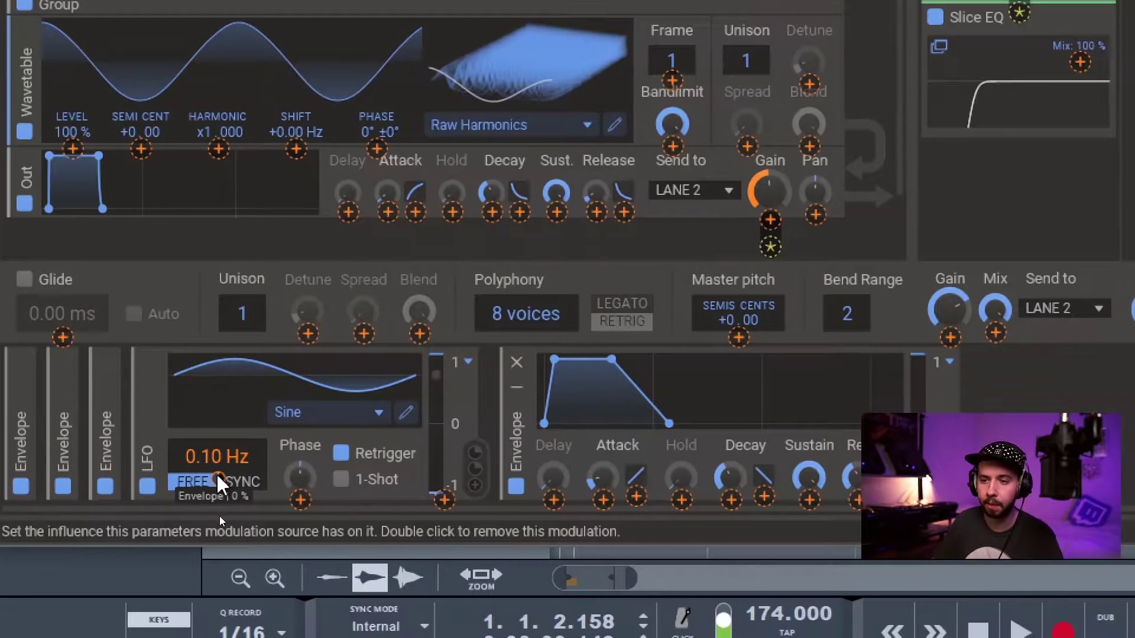
pyautogui.moveTo(217, 478); pyautogui.dragTo(218, 457)
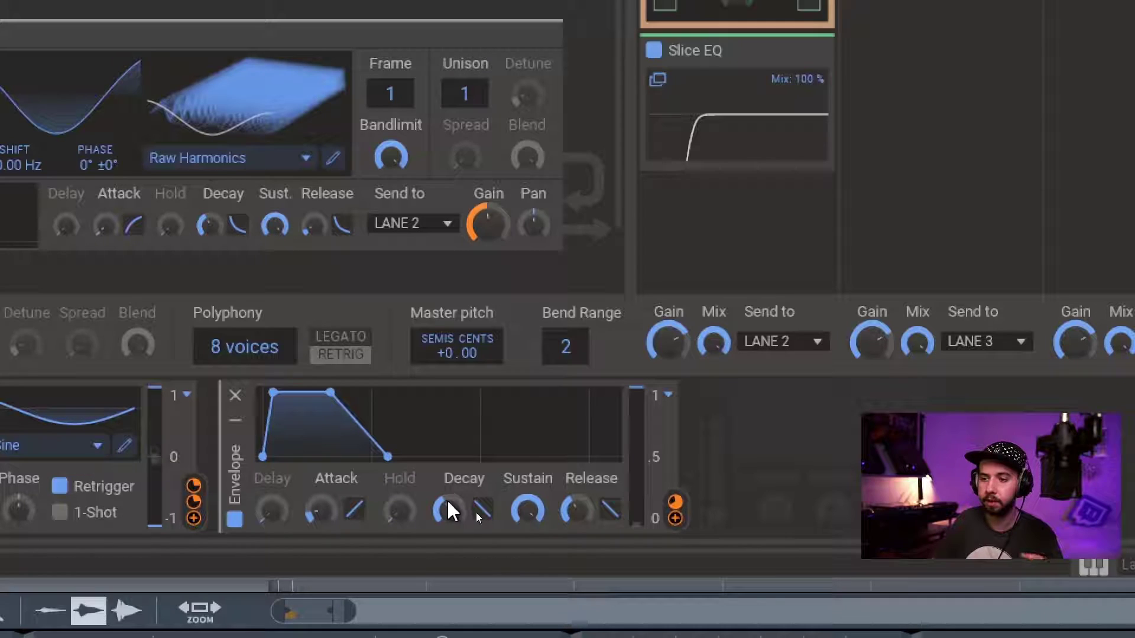
# Step: Shape the LFO rate envelope with a longer, curved attack and no decay or release
pyautogui.moveTo(450, 509); pyautogui.dragTo(451, 532)
pyautogui.moveTo(330, 514); pyautogui.dragTo(354, 532)
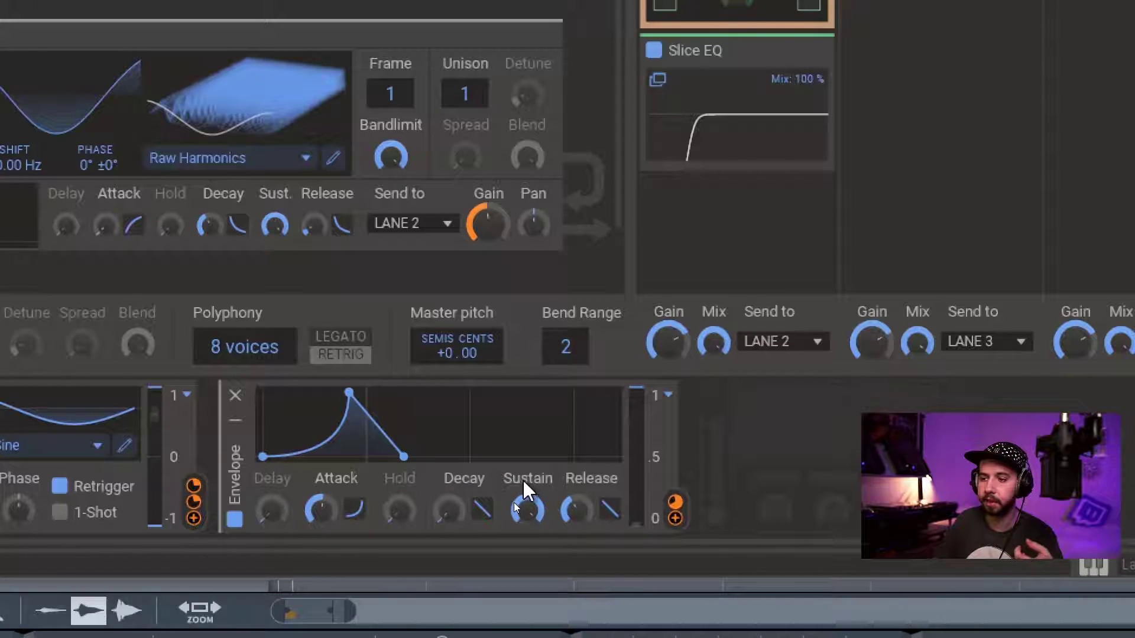
pyautogui.moveTo(575, 510); pyautogui.dragTo(574, 532)
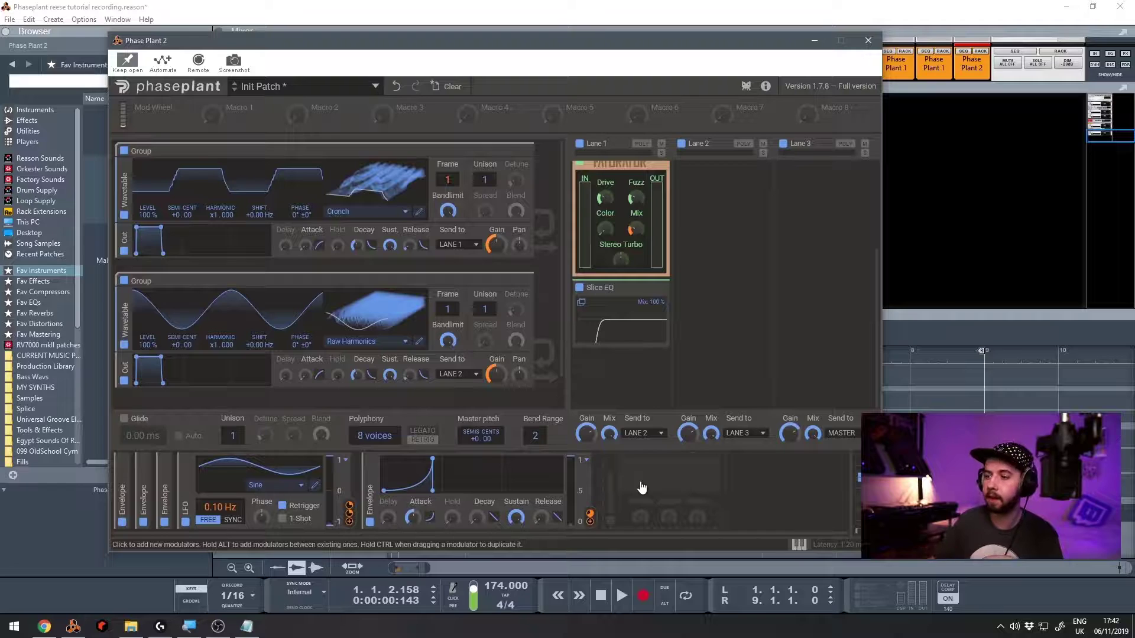
# Step: Add another envelope modulator and assign it to the Raw Harmonics pitch in semitones with a small positive amount
pyautogui.click(642, 487)
pyautogui.click(656, 479)
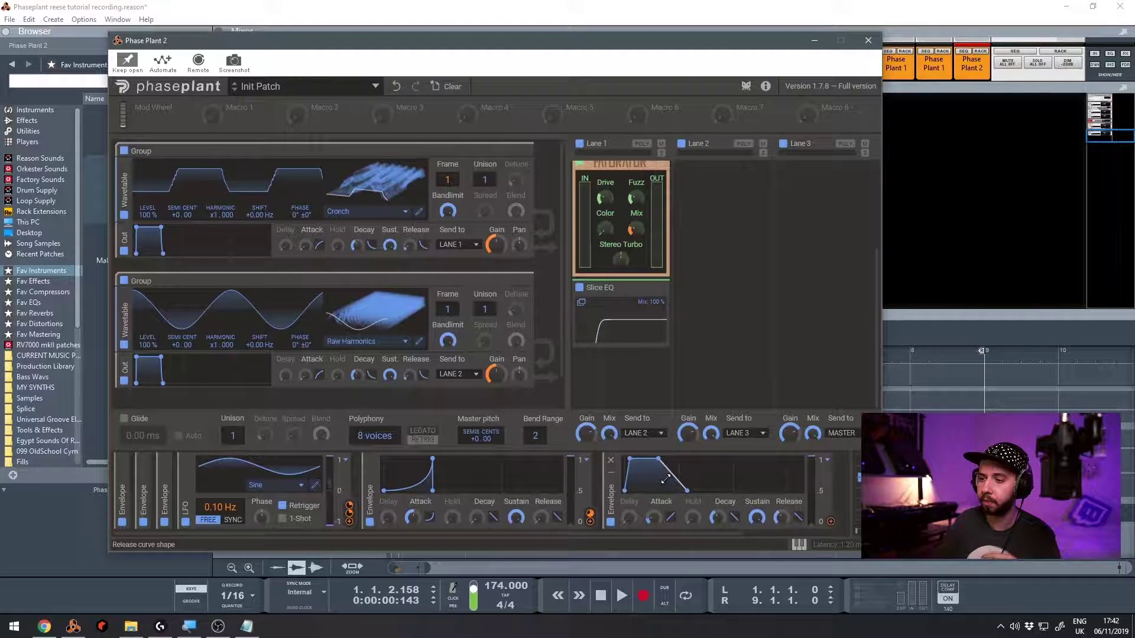
pyautogui.click(830, 521)
pyautogui.moveTo(182, 354); pyautogui.dragTo(182, 342)
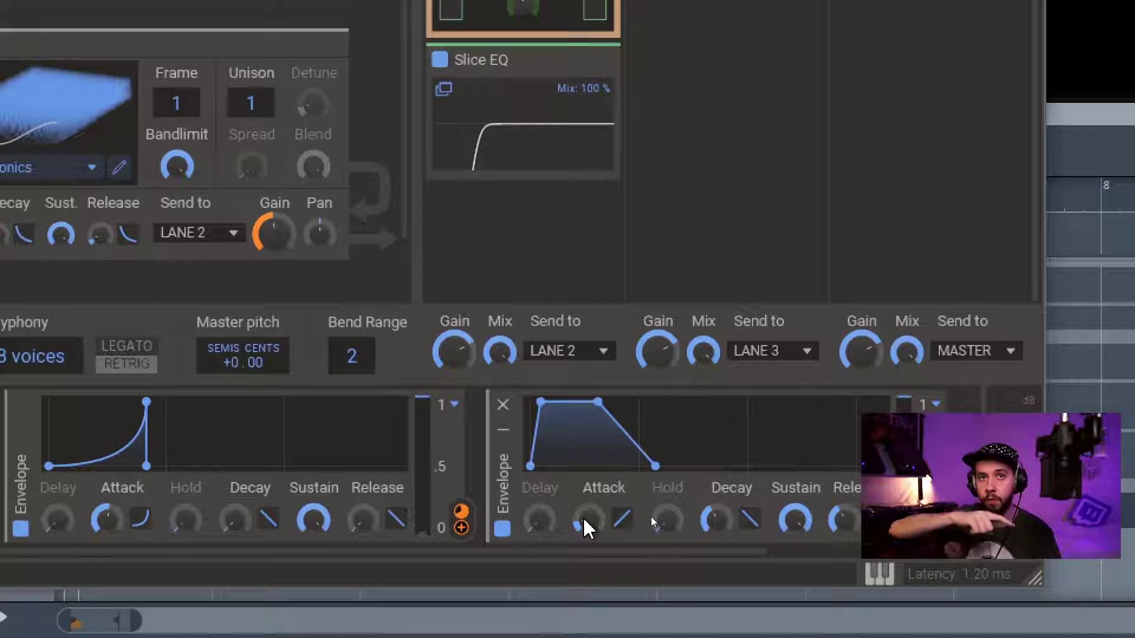
# Step: Shape the pitch envelope with zero attack, sustain and release, curve its decay inward and lengthen the decay slightly
pyautogui.moveTo(586, 523); pyautogui.dragTo(586, 549)
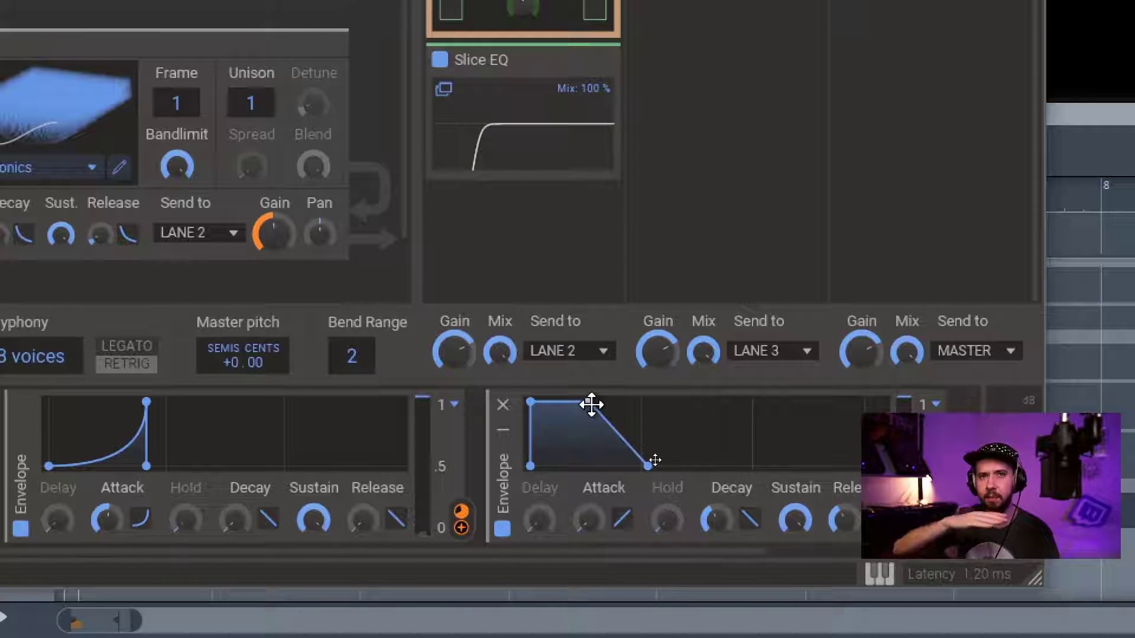
pyautogui.moveTo(795, 519)
pyautogui.mouseDown()
pyautogui.moveTo(795, 549)
pyautogui.moveTo(810, 520)
pyautogui.mouseUp()
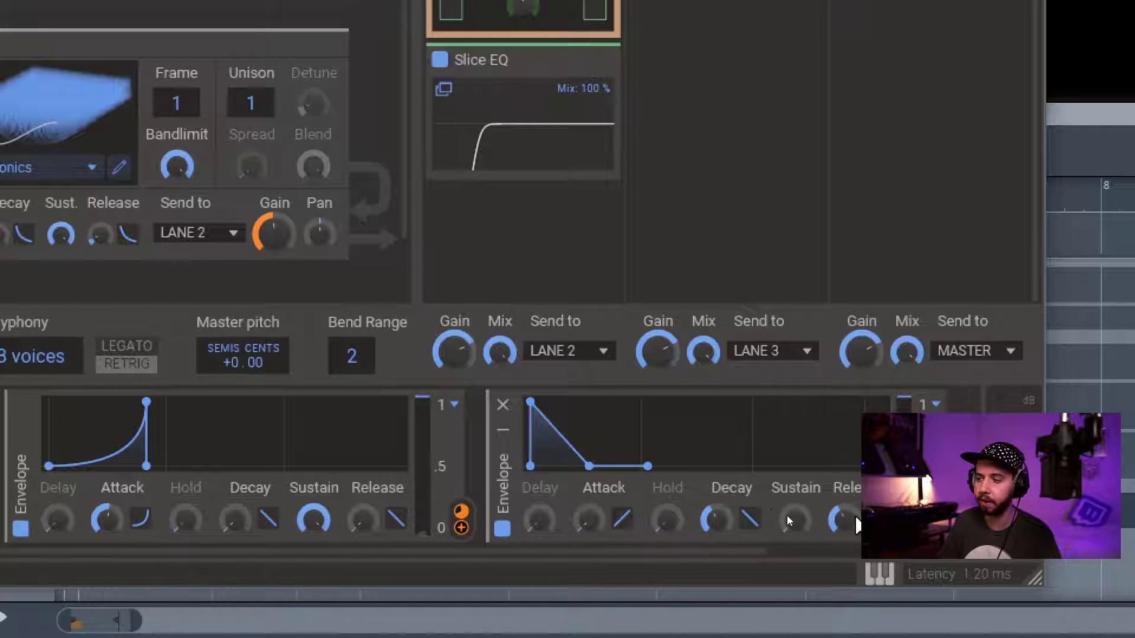
pyautogui.moveTo(844, 519); pyautogui.dragTo(844, 556)
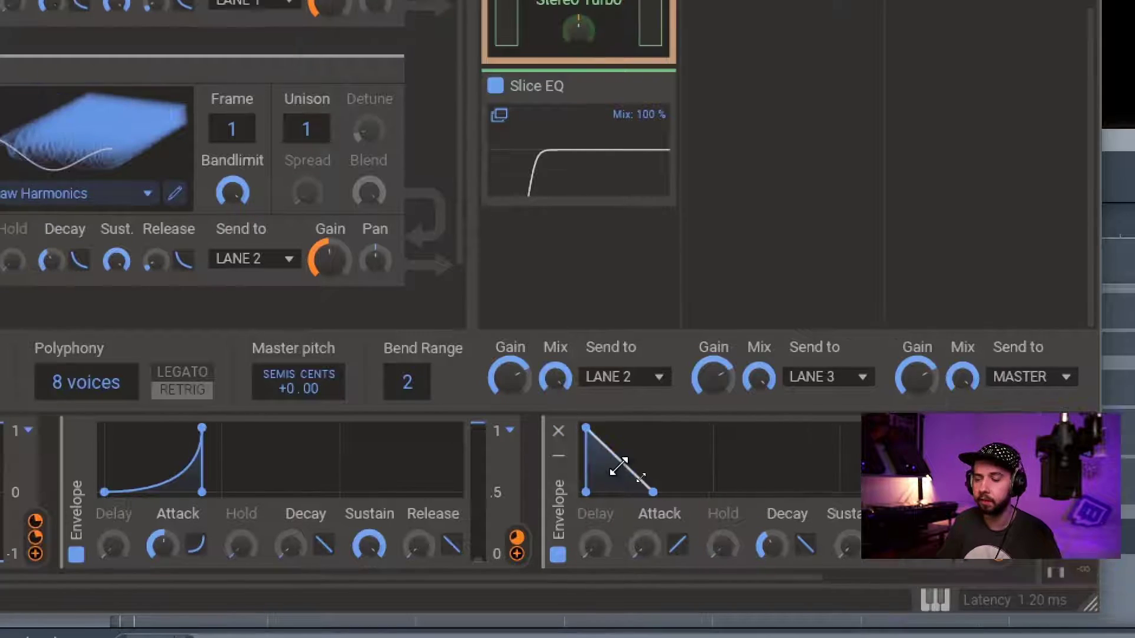
pyautogui.moveTo(623, 460); pyautogui.dragTo(623, 473)
pyautogui.moveTo(771, 544); pyautogui.dragTo(771, 527)
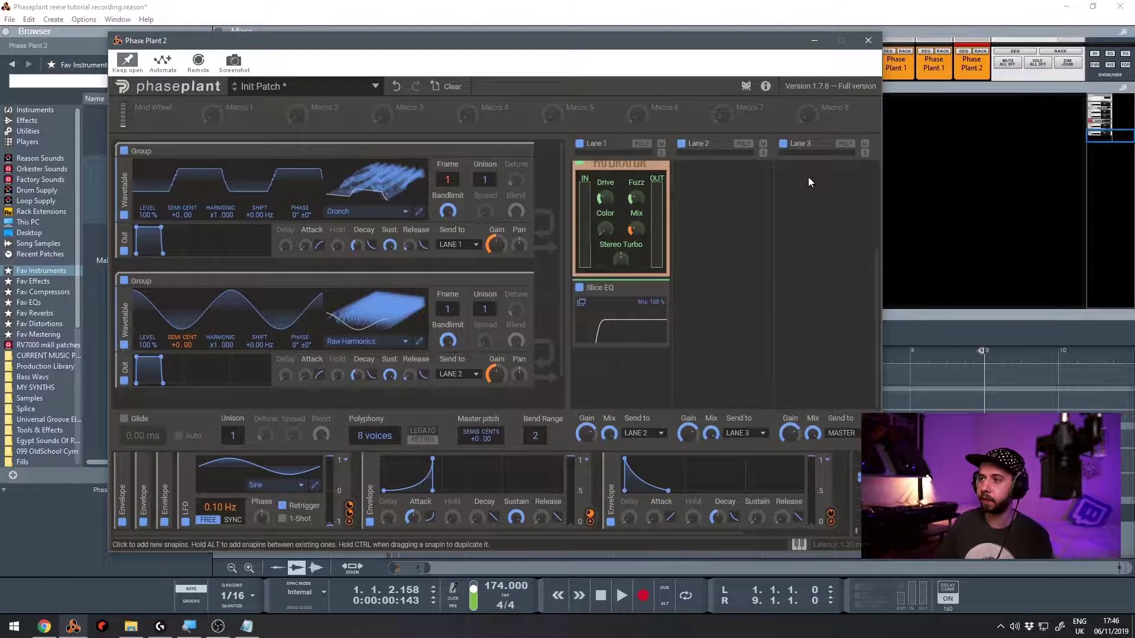
# Step: Add a Limiter to Lane 3 and adjust its Out Gain slightly
pyautogui.scroll(3, 821, 183)
pyautogui.click(825, 216)
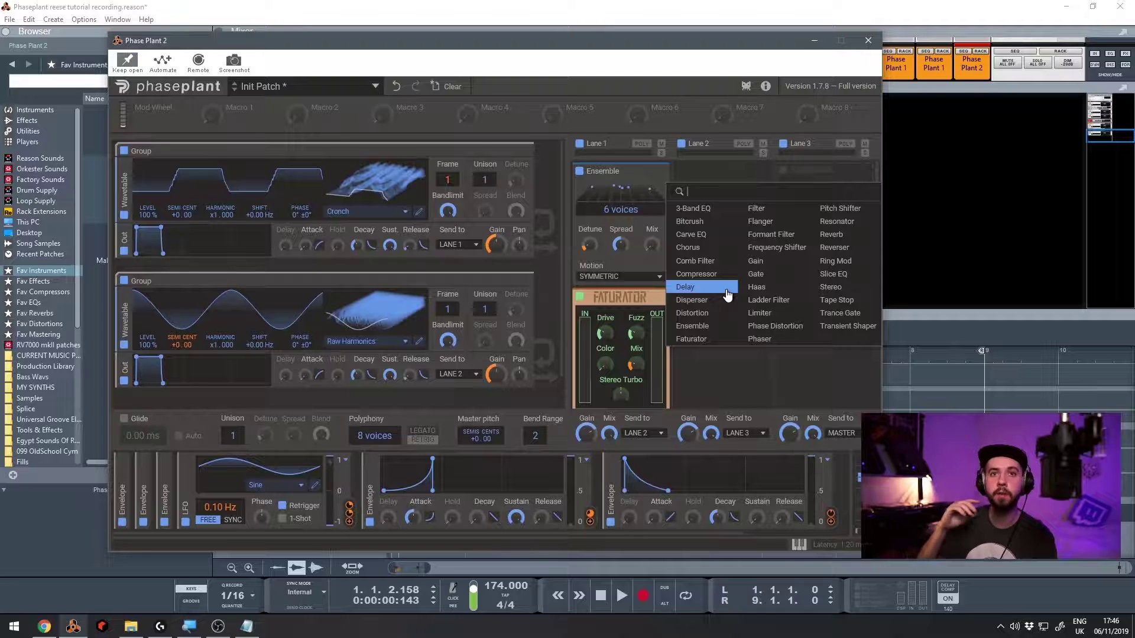
pyautogui.click(759, 312)
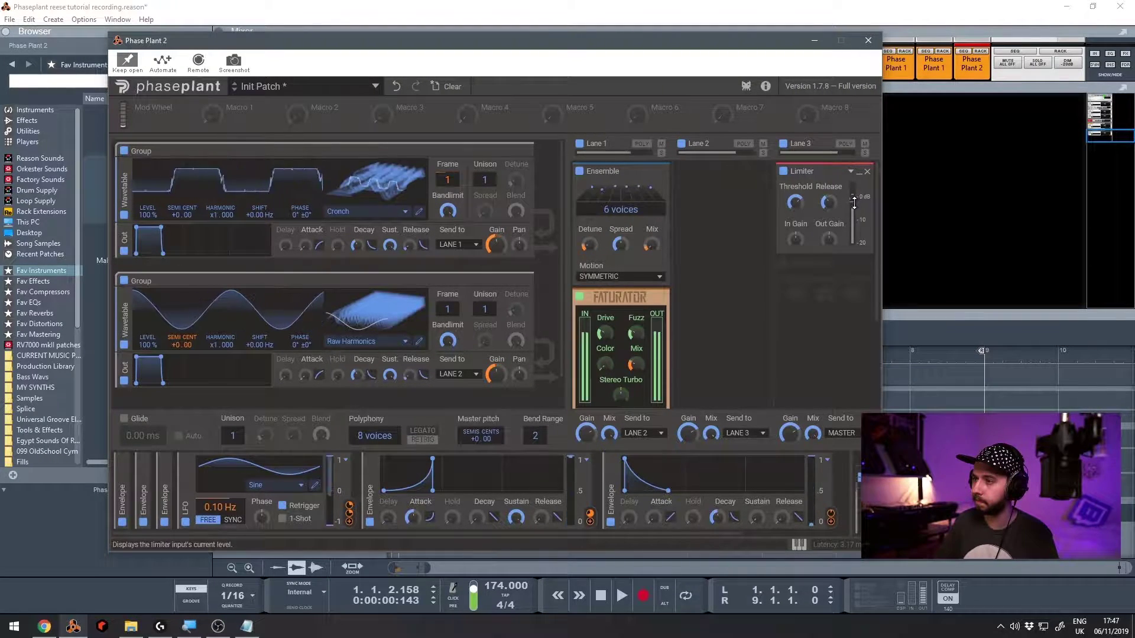
pyautogui.moveTo(830, 239)
pyautogui.mouseDown()
pyautogui.moveTo(831, 225)
pyautogui.moveTo(830, 240)
pyautogui.mouseUp()
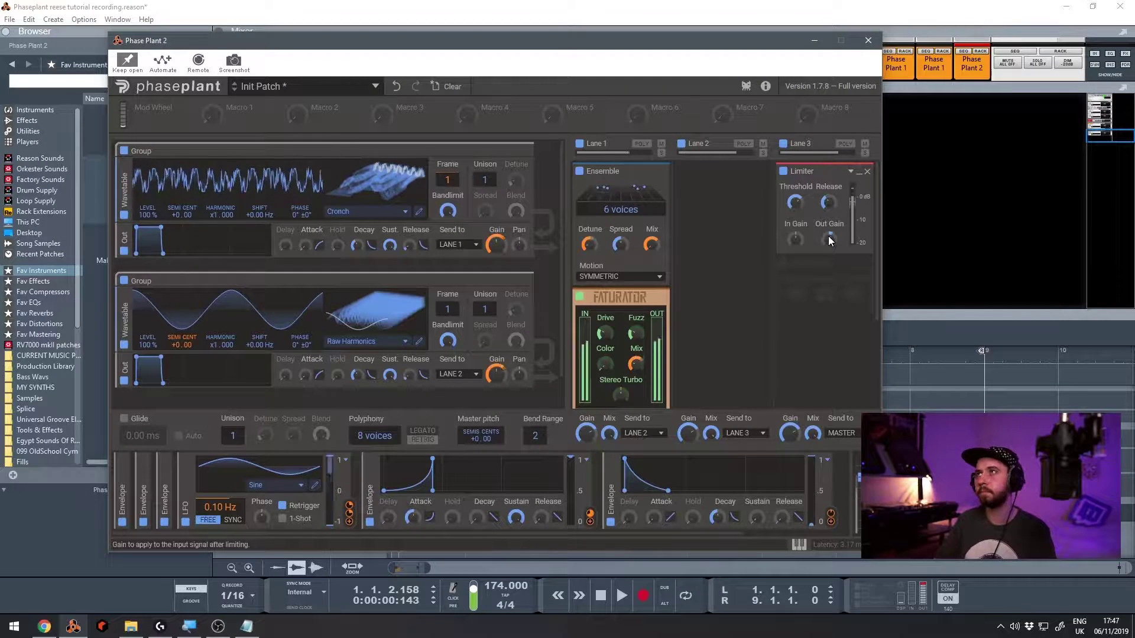